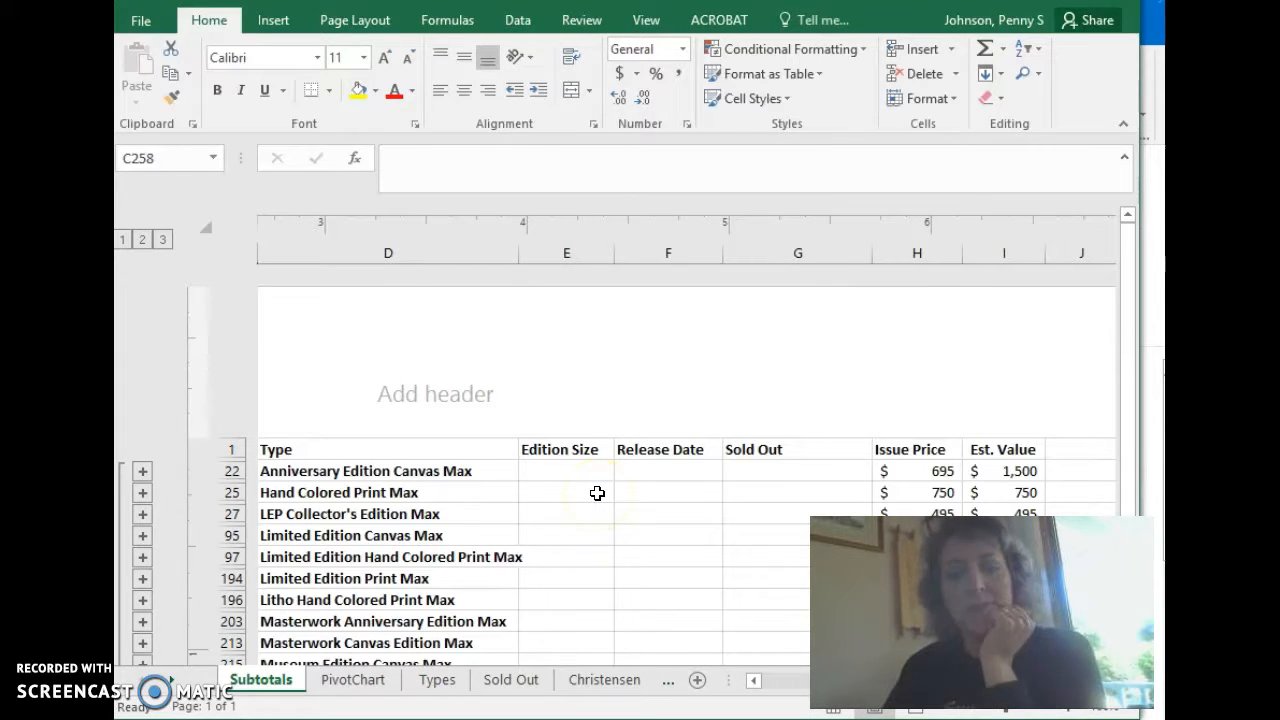
- Open the Sold Out worksheet and select the Type of Art column heading in the pivot table
{"action": "left_click", "coordinate": [540, 686]}
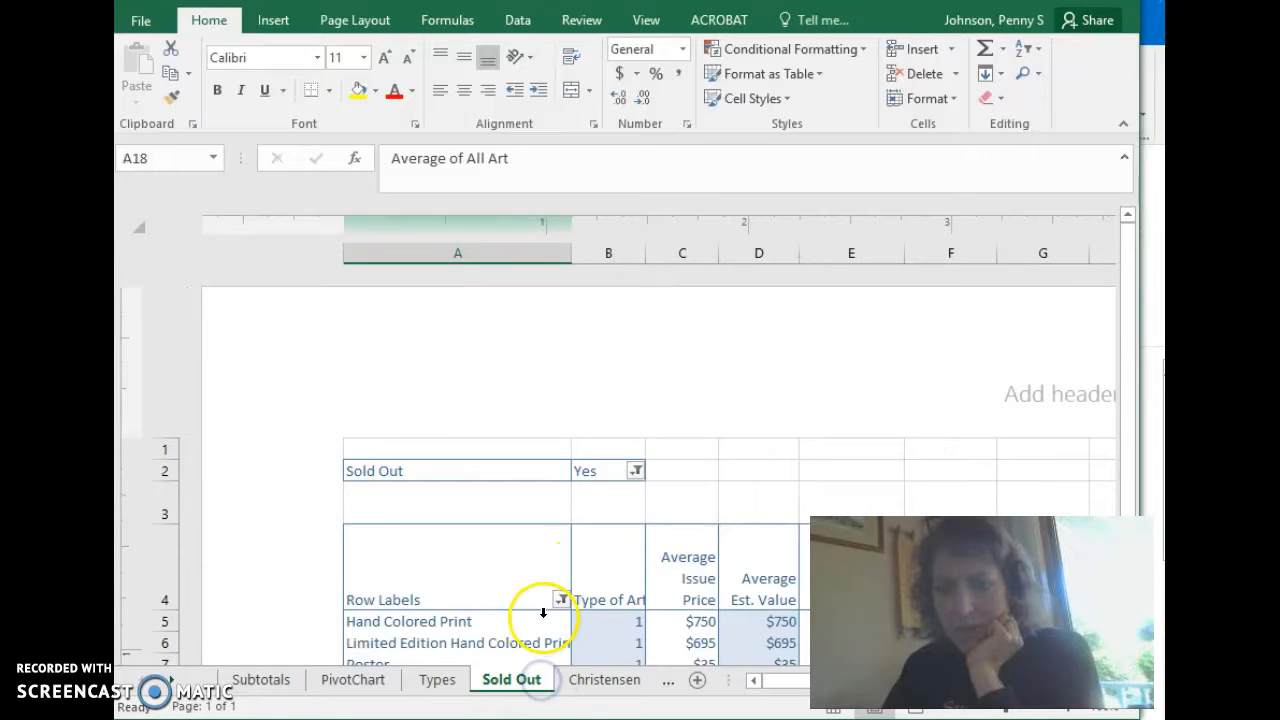
{"action": "scroll", "coordinate": [543, 612], "scroll_direction": "down", "scroll_amount": 3}
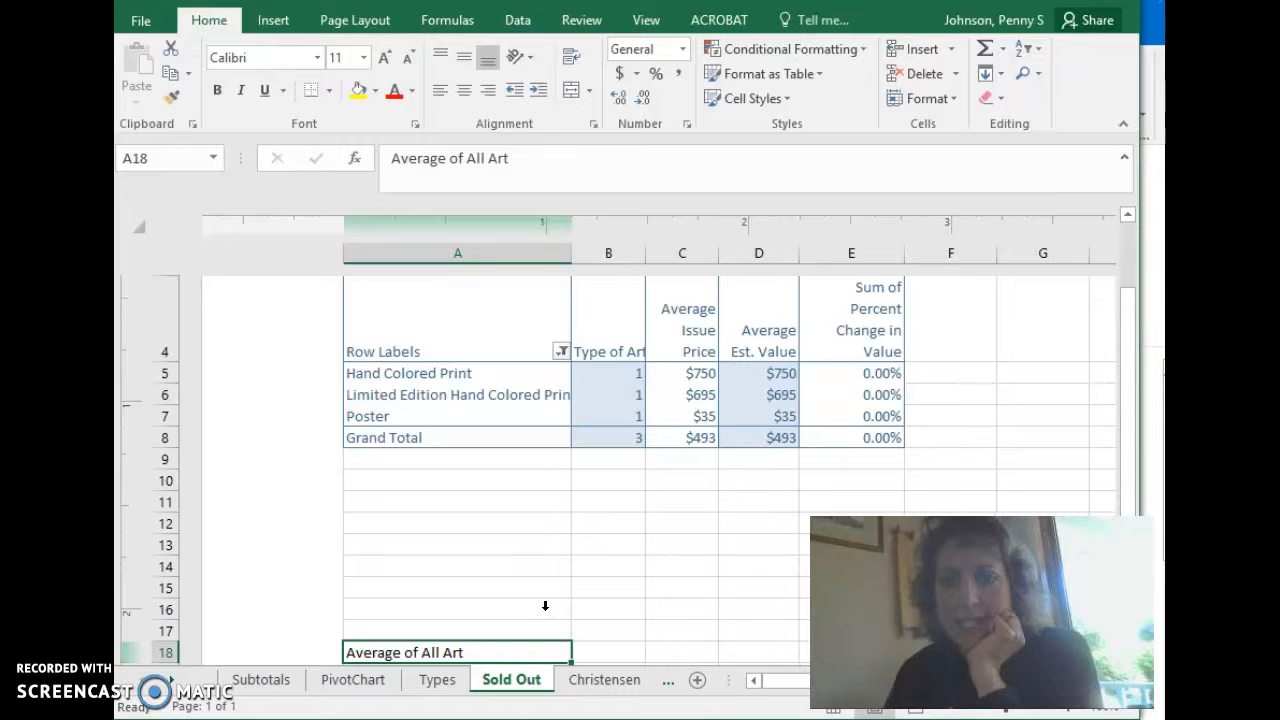
{"action": "left_click", "coordinate": [533, 384]}
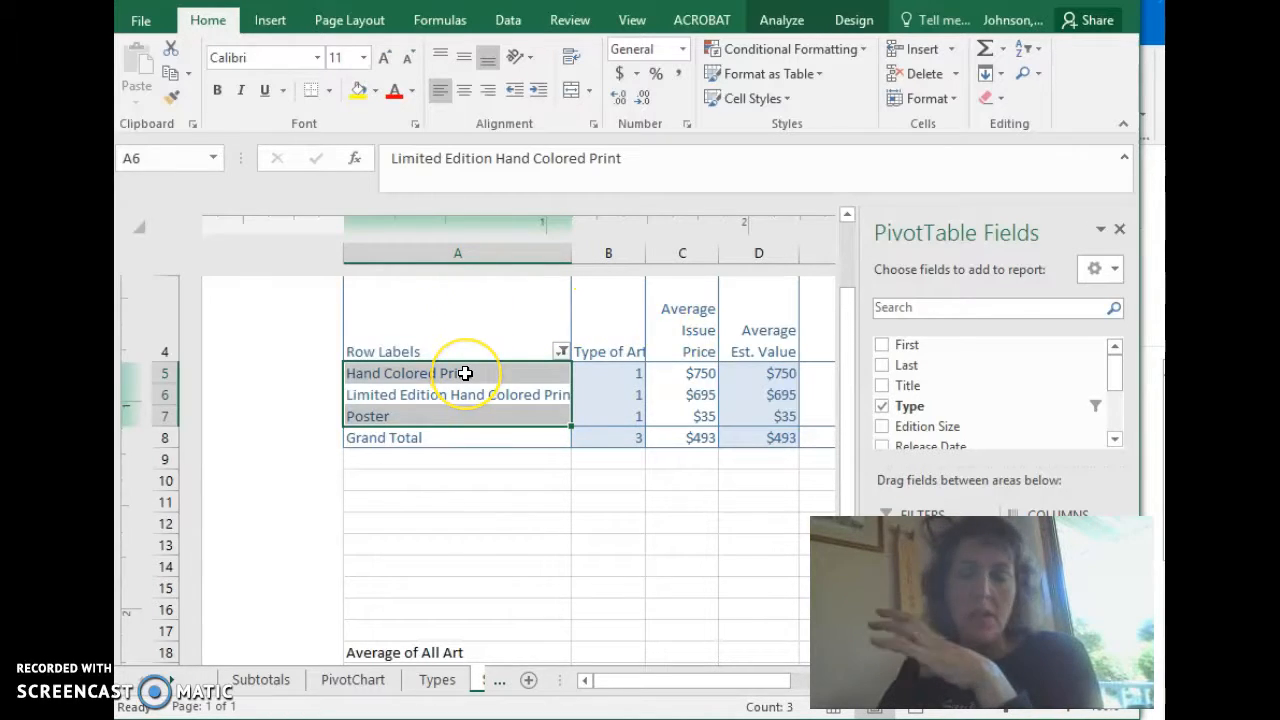
{"action": "left_click", "coordinate": [619, 352]}
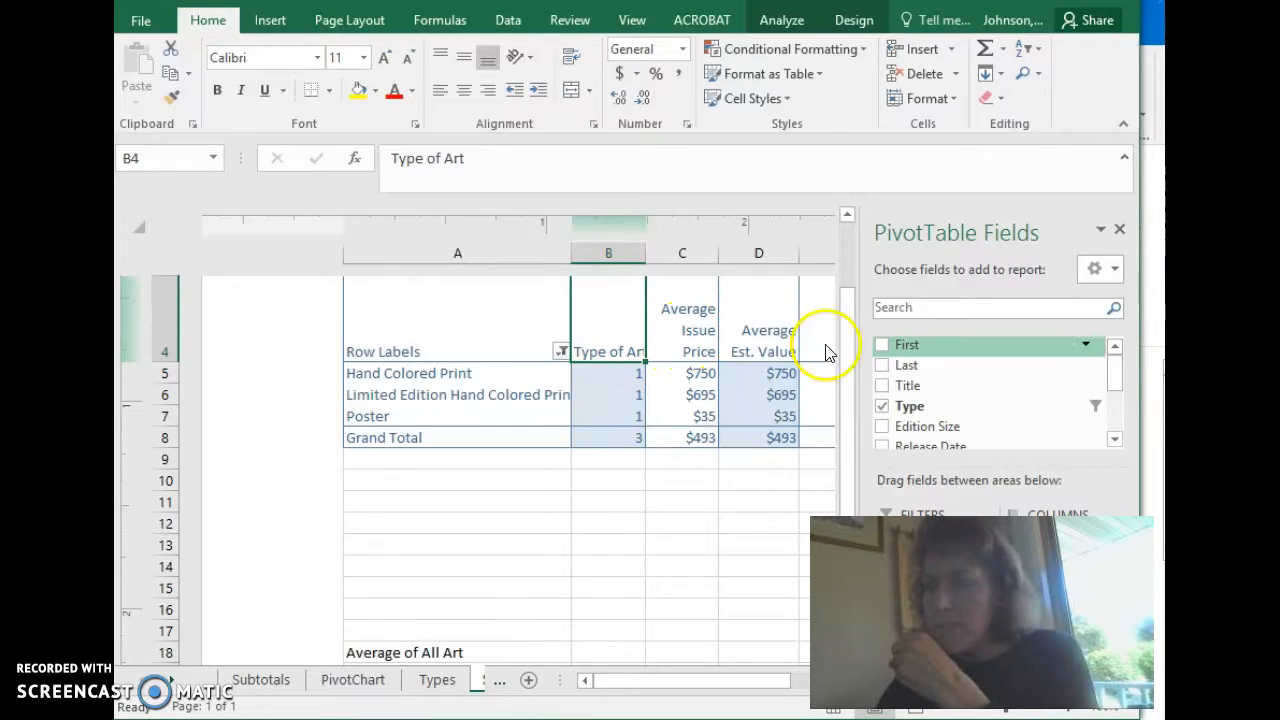
- Inspect the Type of Art entry in the values area and its value field settings
{"action": "left_click_drag", "start_coordinate": [1141, 341], "coordinate": [847, 367]}
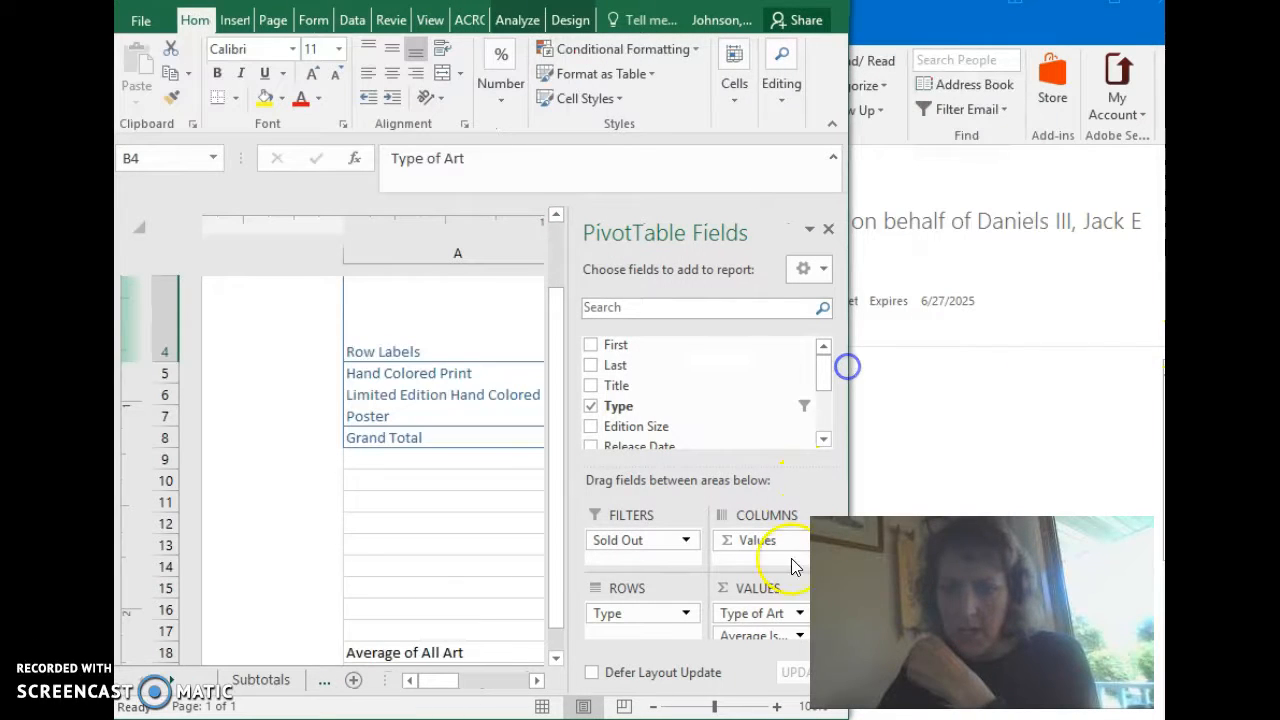
{"action": "left_click", "coordinate": [780, 614]}
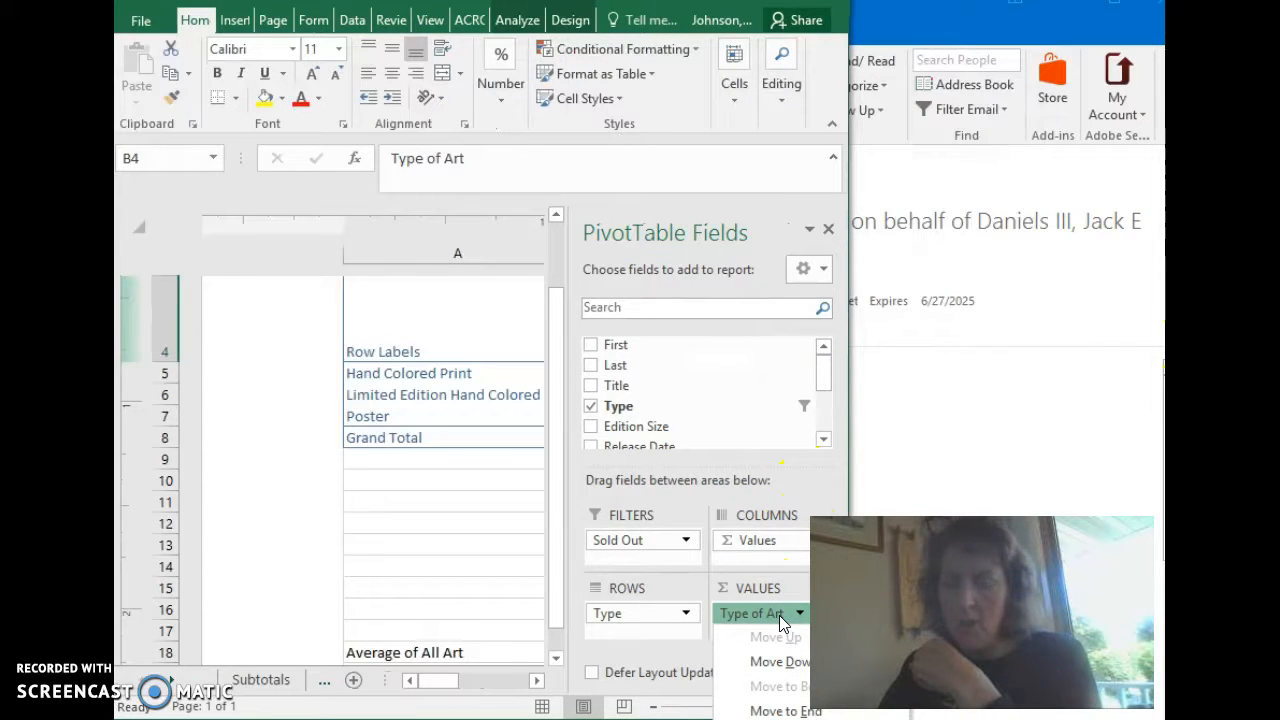
{"action": "left_click_drag", "start_coordinate": [849, 434], "coordinate": [1148, 410]}
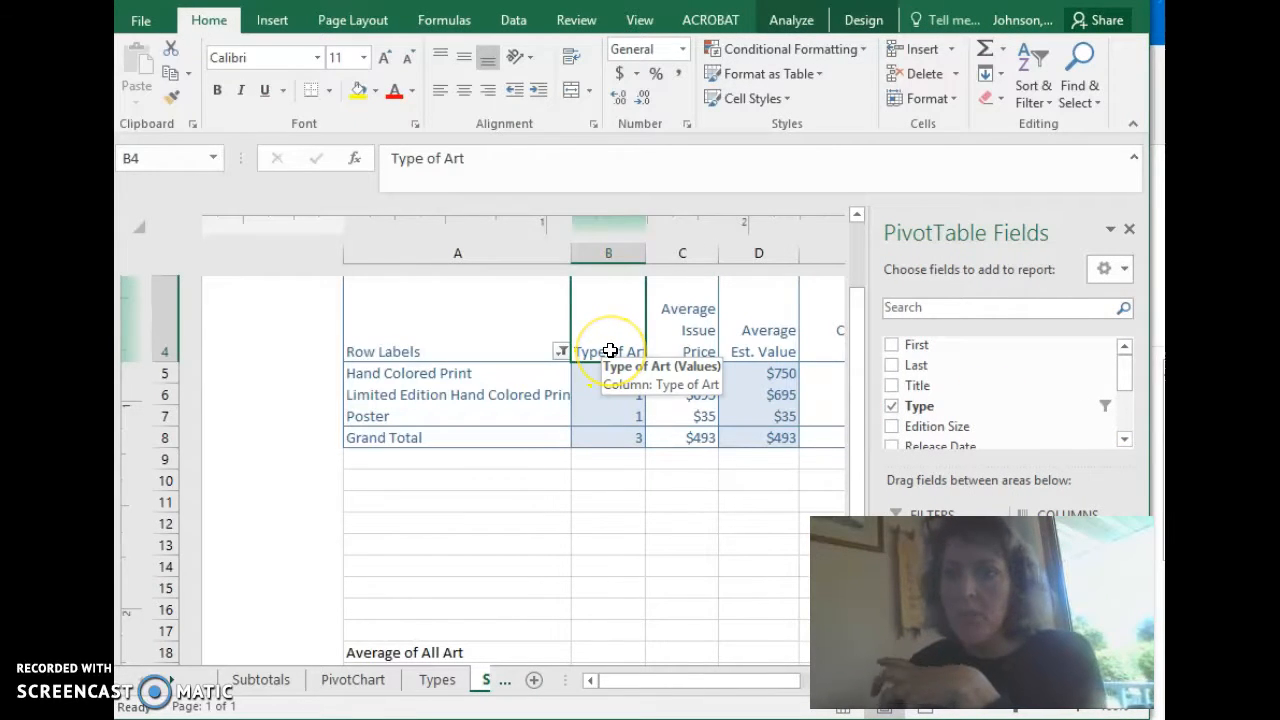
{"action": "left_click", "coordinate": [778, 24]}
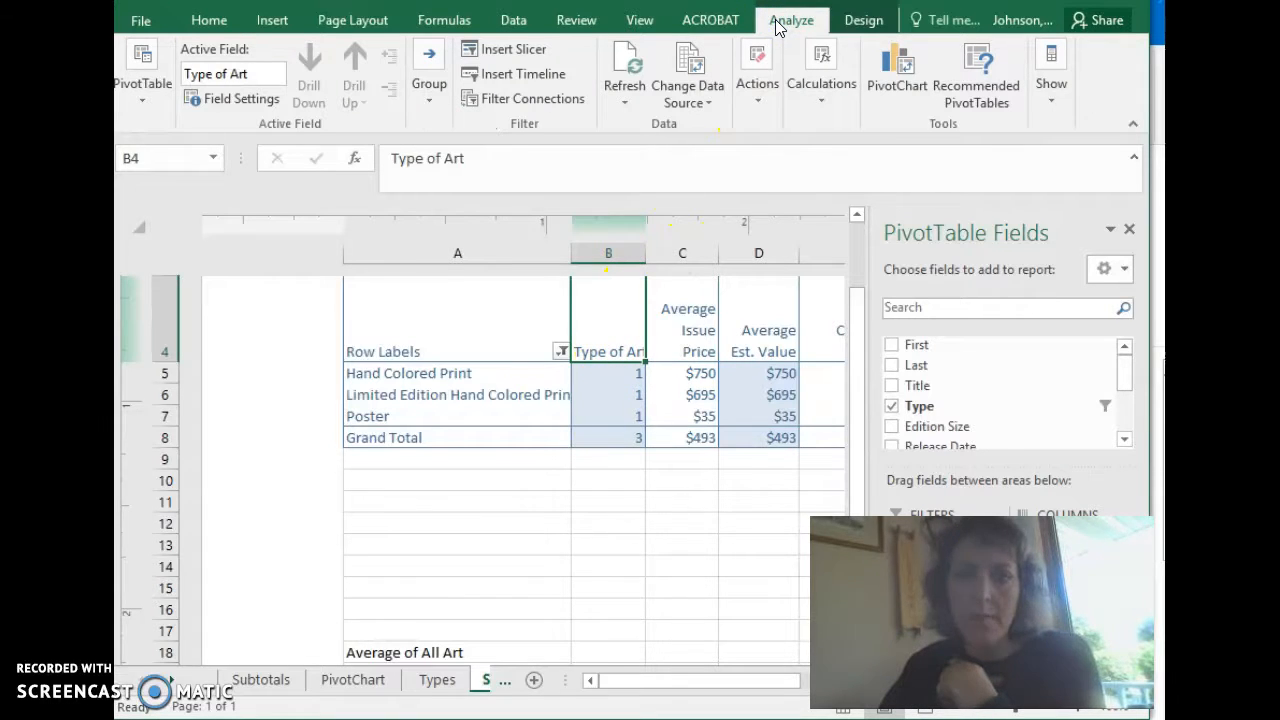
{"action": "left_click", "coordinate": [248, 100]}
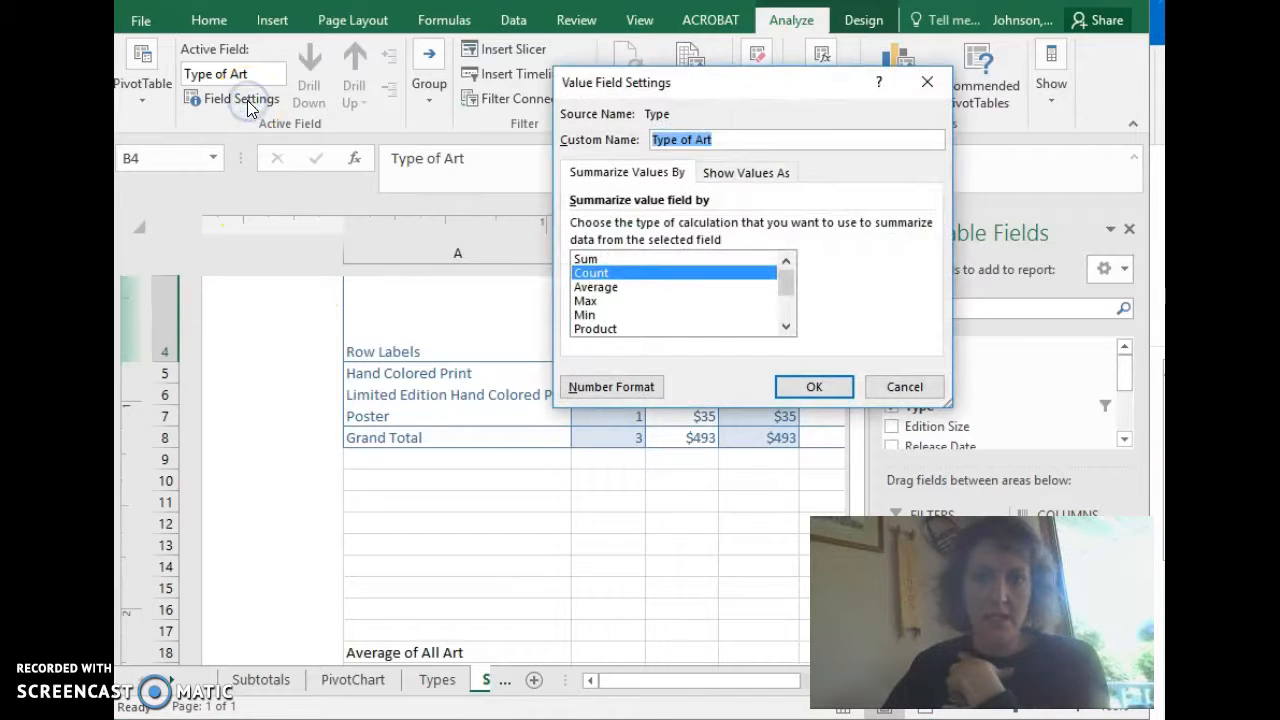
{"action": "left_click", "coordinate": [904, 386]}
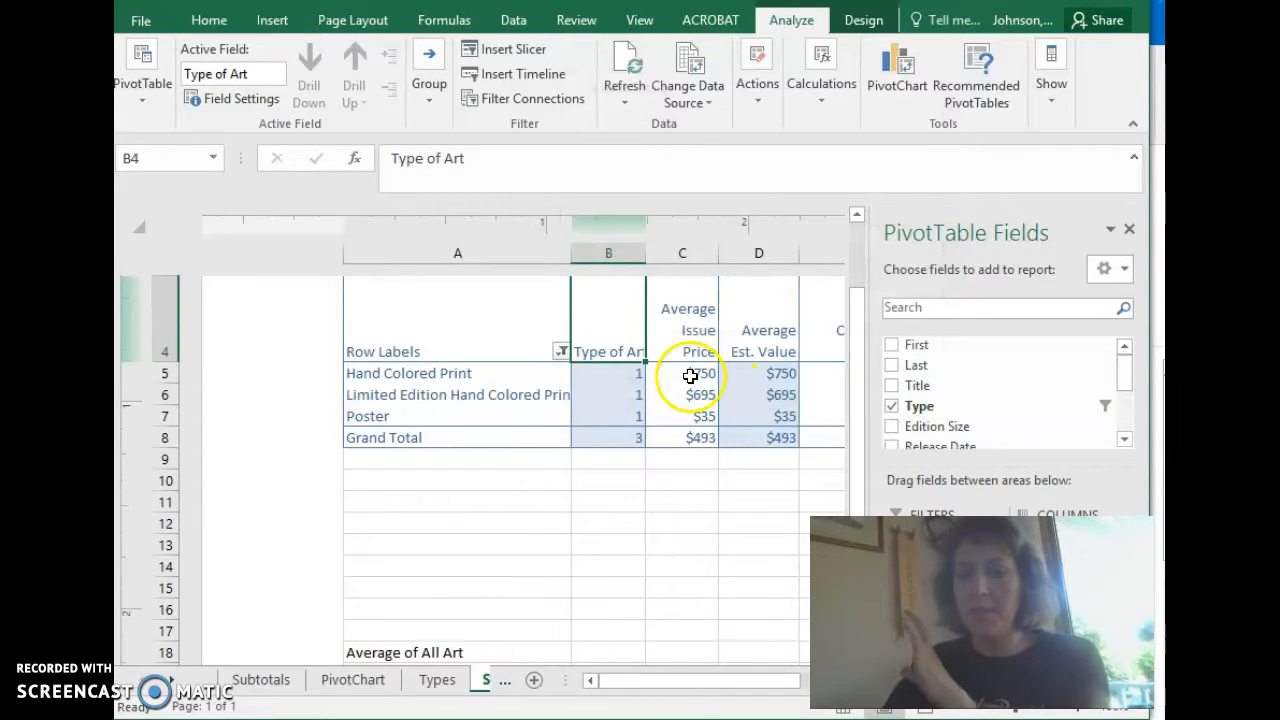
- Remove the Type of Art field from the pivot table's values
{"action": "left_click_drag", "start_coordinate": [1149, 326], "coordinate": [817, 337]}
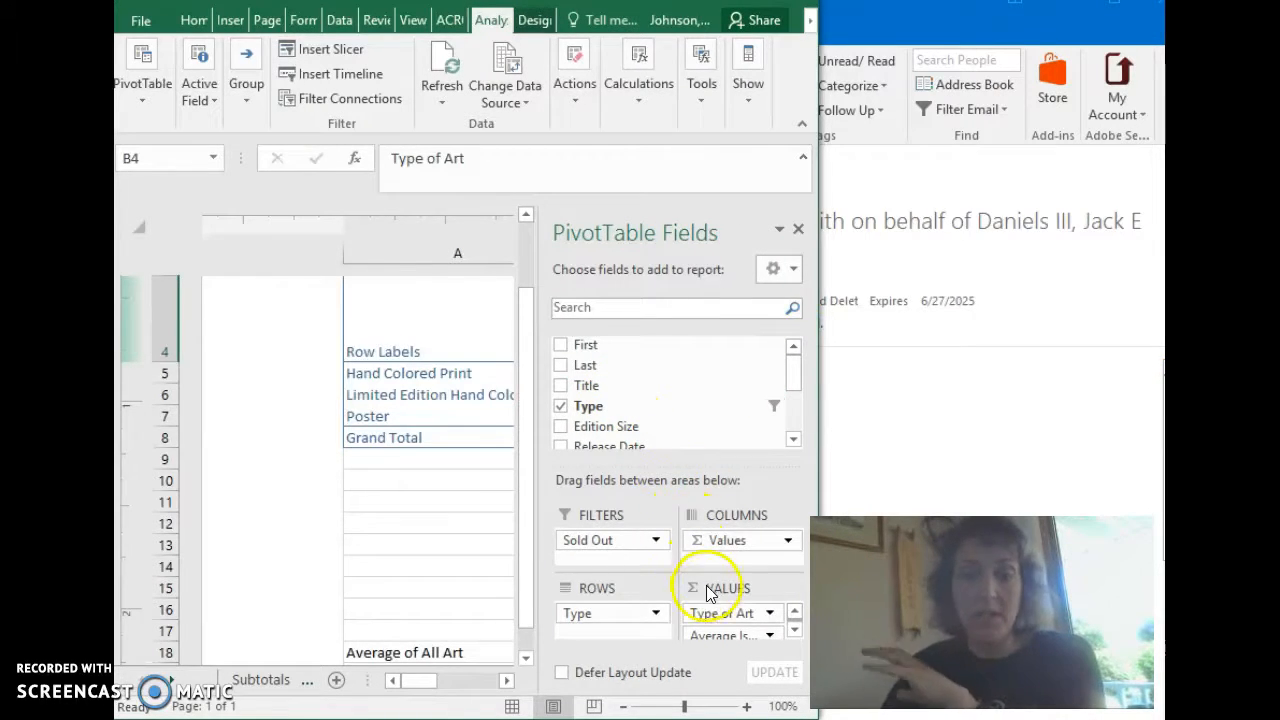
{"action": "left_click_drag", "start_coordinate": [717, 621], "coordinate": [920, 355]}
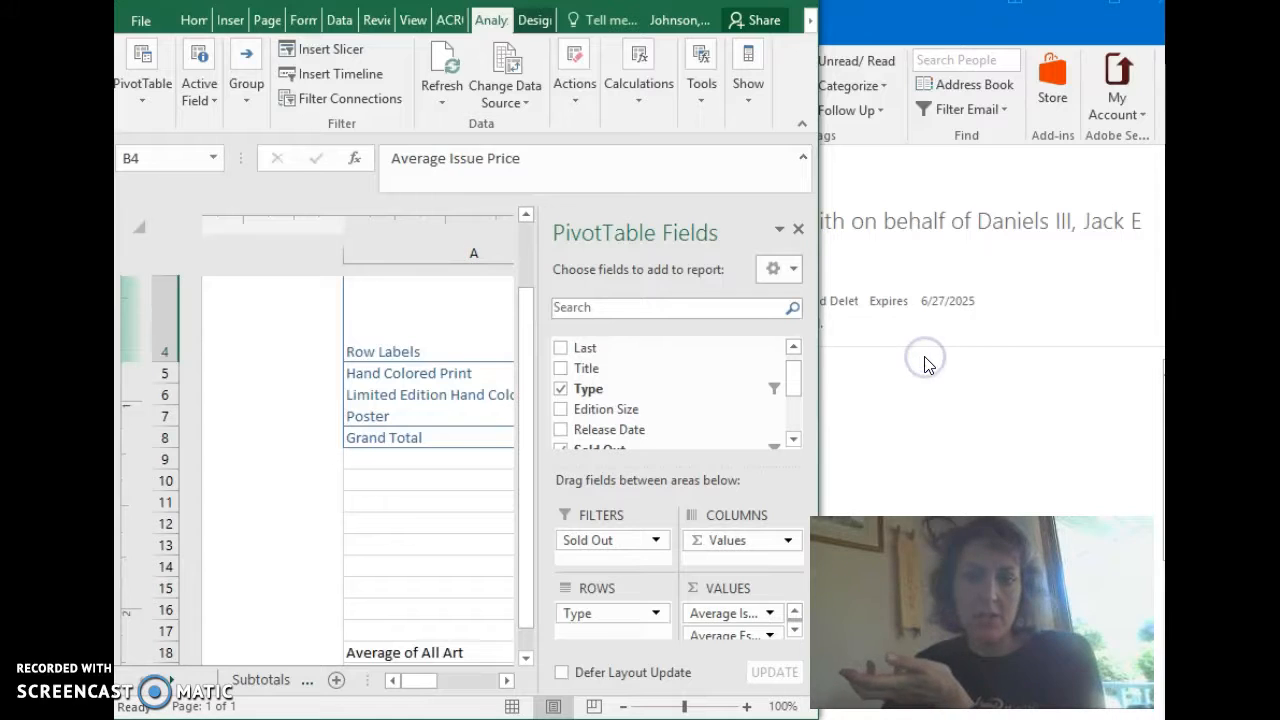
{"action": "left_click_drag", "start_coordinate": [993, 394], "coordinate": [1157, 396]}
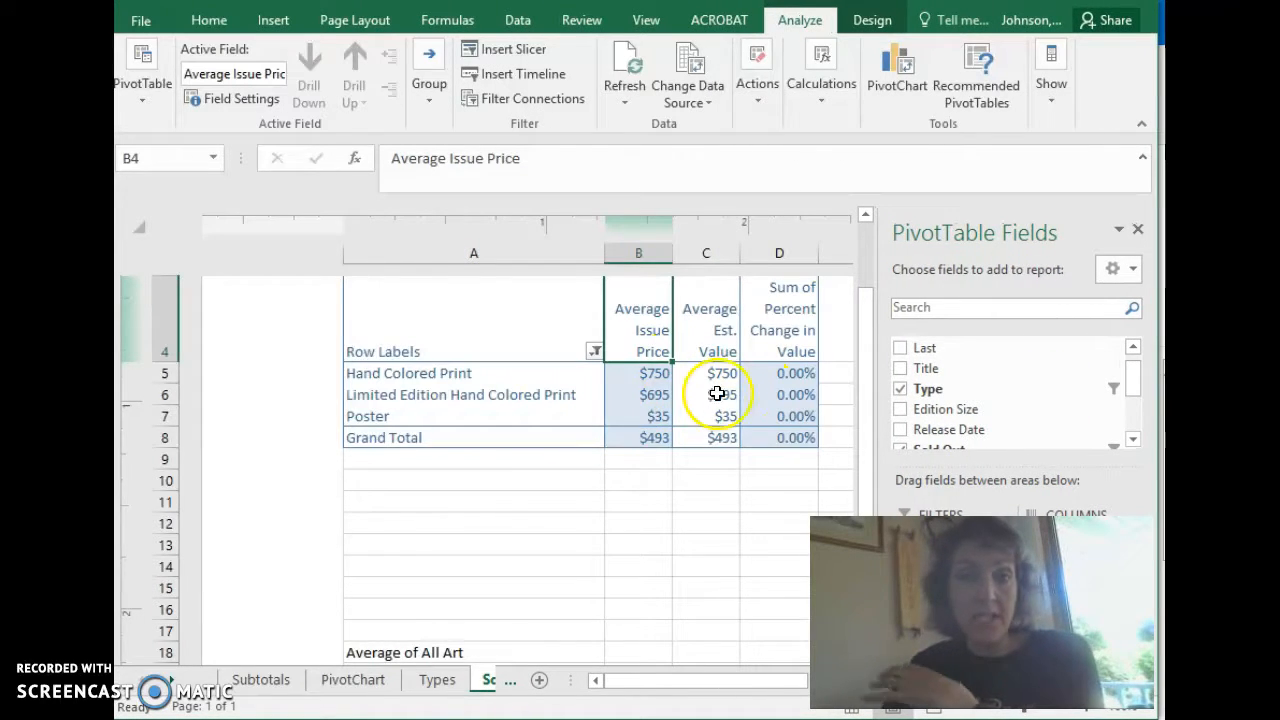
- Try to rename the Sum of Percent Change in Value field as Percent Change in Value
{"action": "mouse_move", "coordinate": [737, 387]}
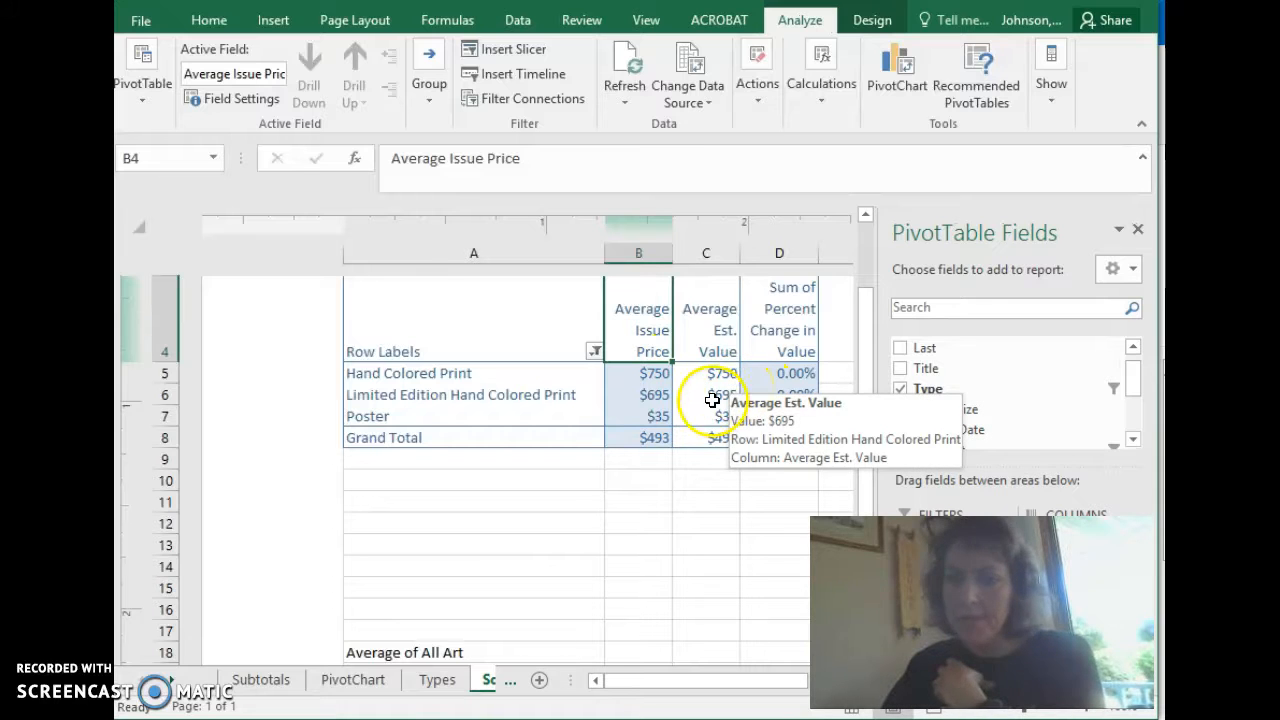
{"action": "left_click", "coordinate": [793, 379]}
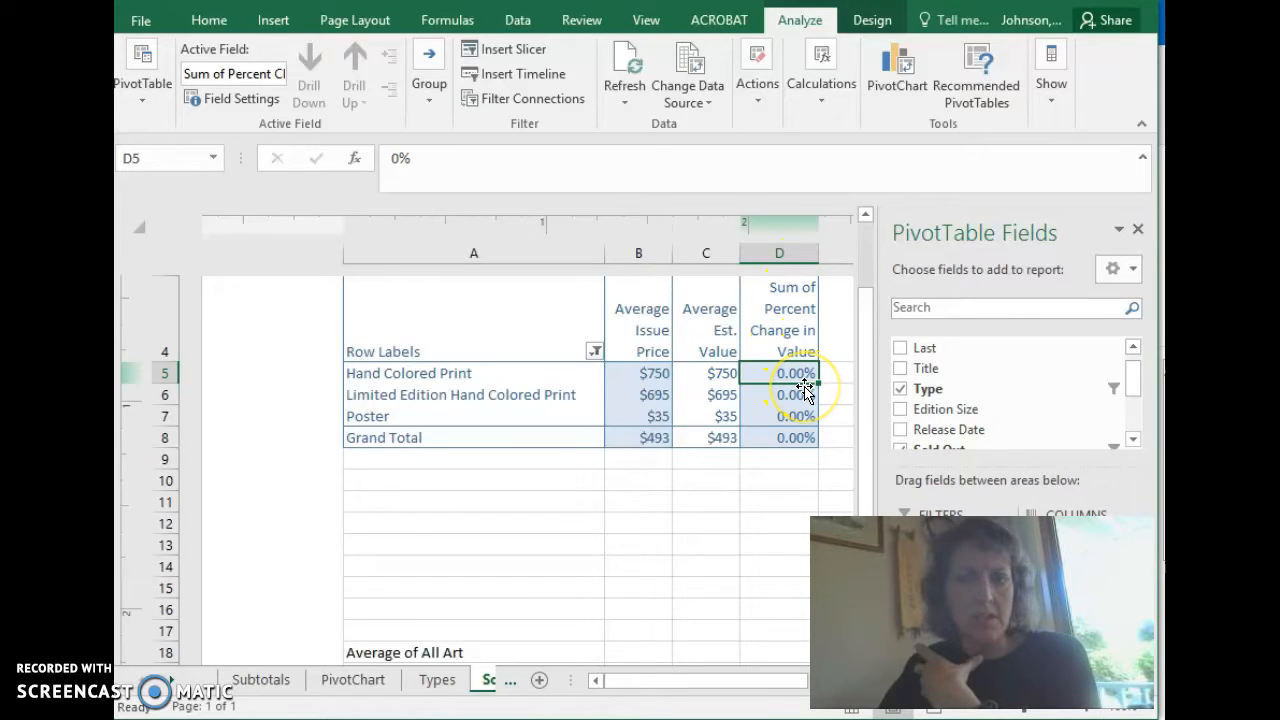
{"action": "left_click", "coordinate": [250, 104]}
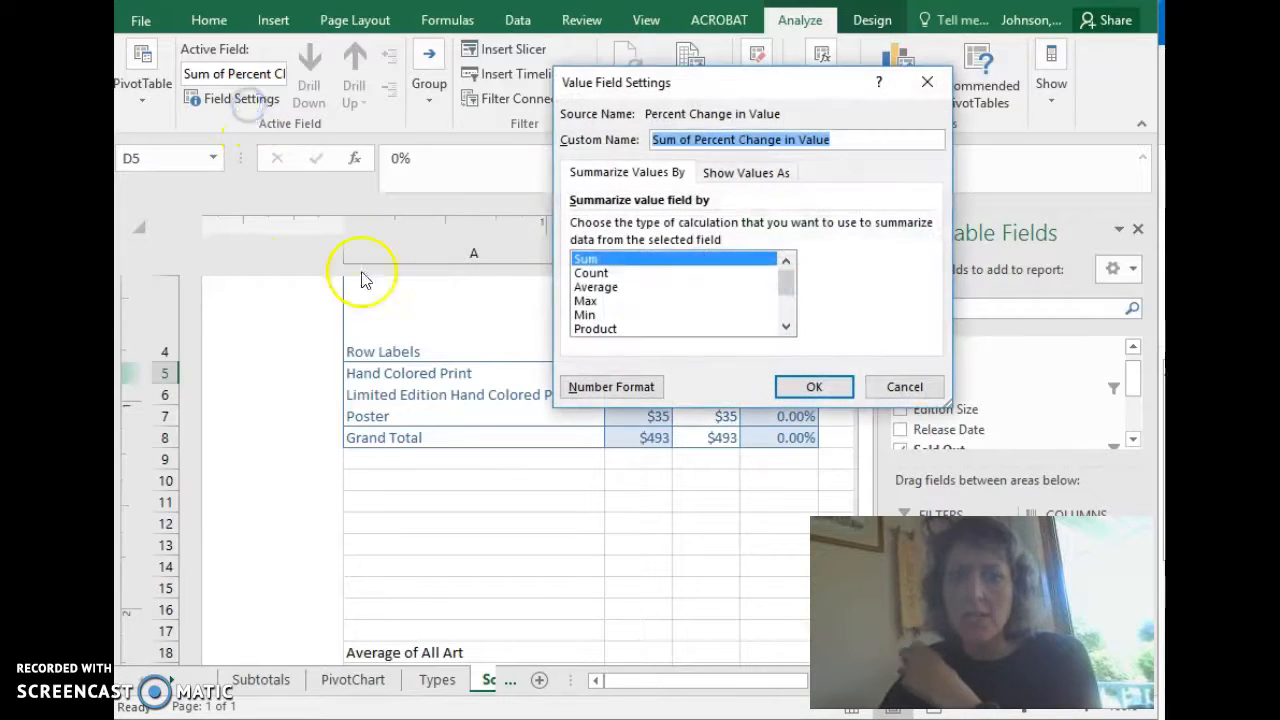
{"action": "left_click", "coordinate": [620, 290]}
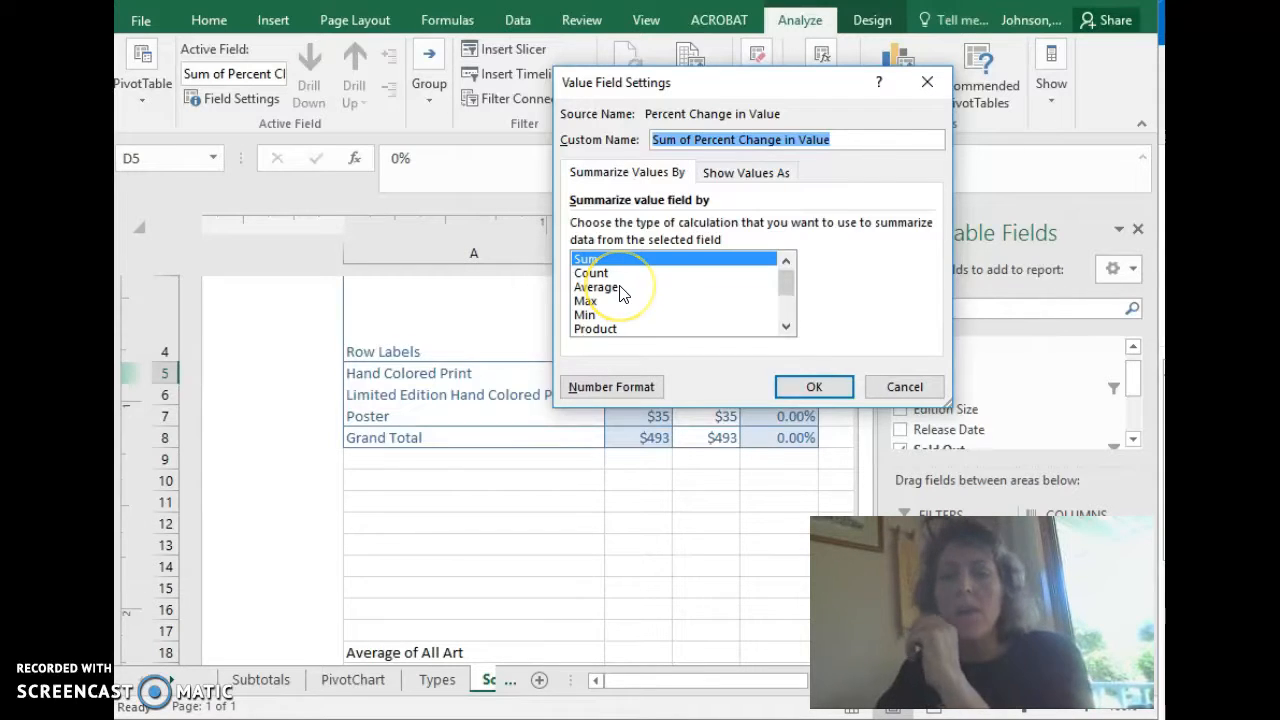
{"action": "left_click", "coordinate": [694, 140]}
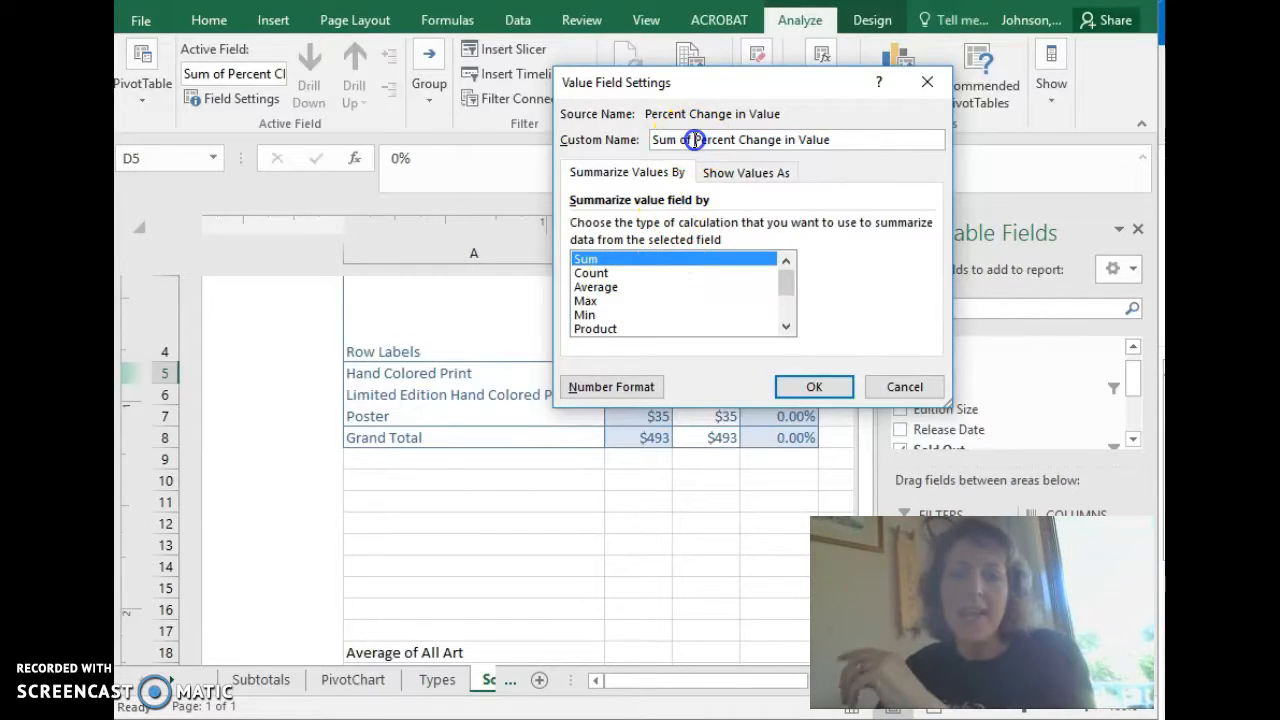
{"action": "left_click_drag", "start_coordinate": [694, 140], "coordinate": [624, 140]}
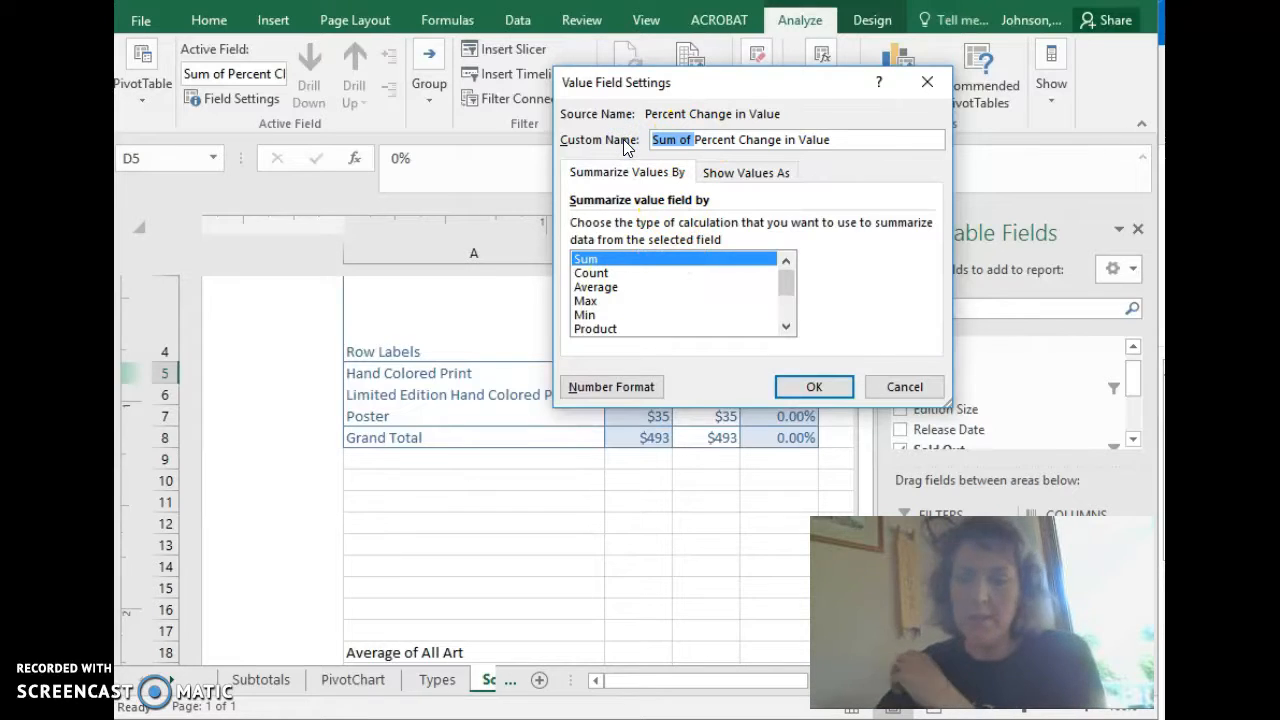
{"action": "key", "text": "BackSpace"}
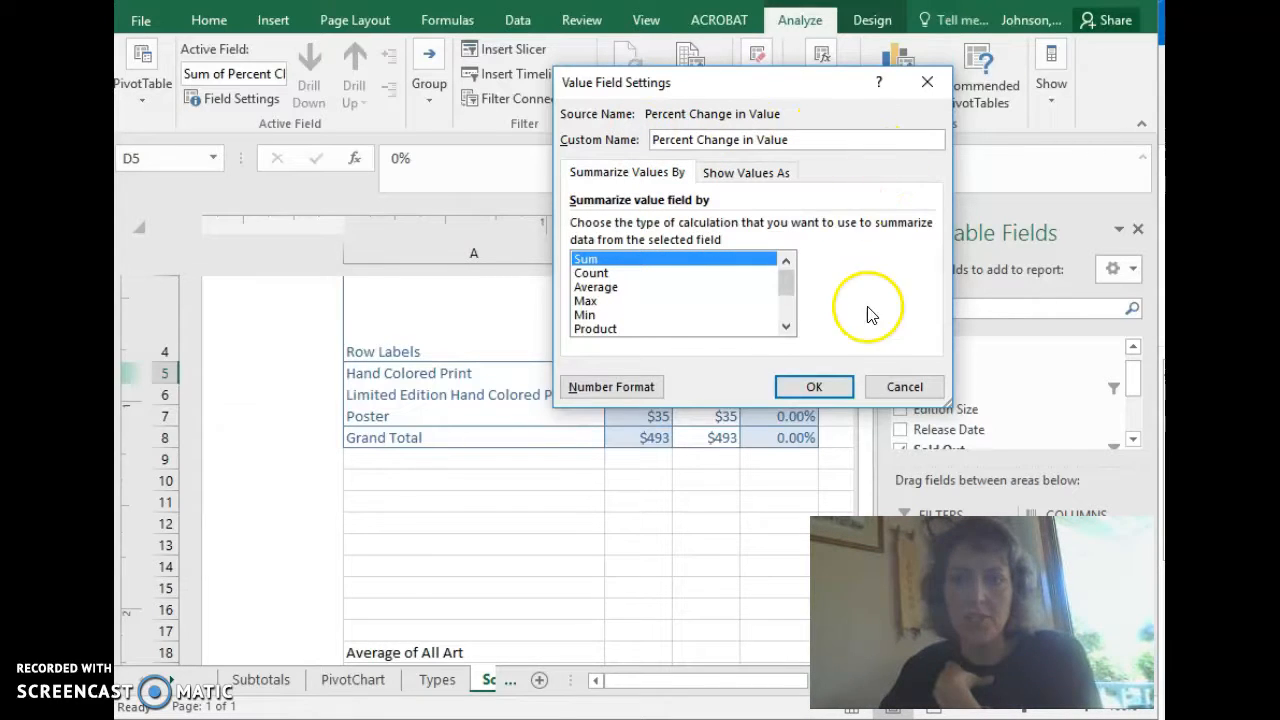
{"action": "left_click", "coordinate": [846, 387]}
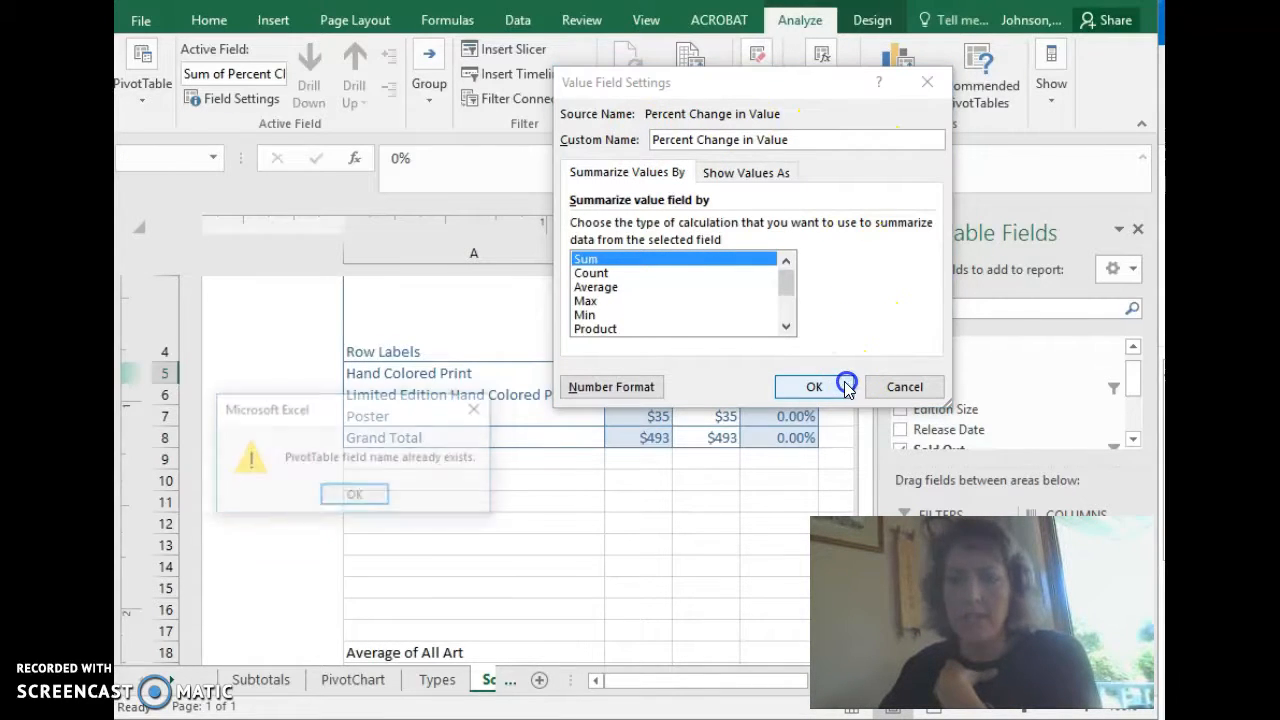
{"action": "left_click", "coordinate": [352, 498]}
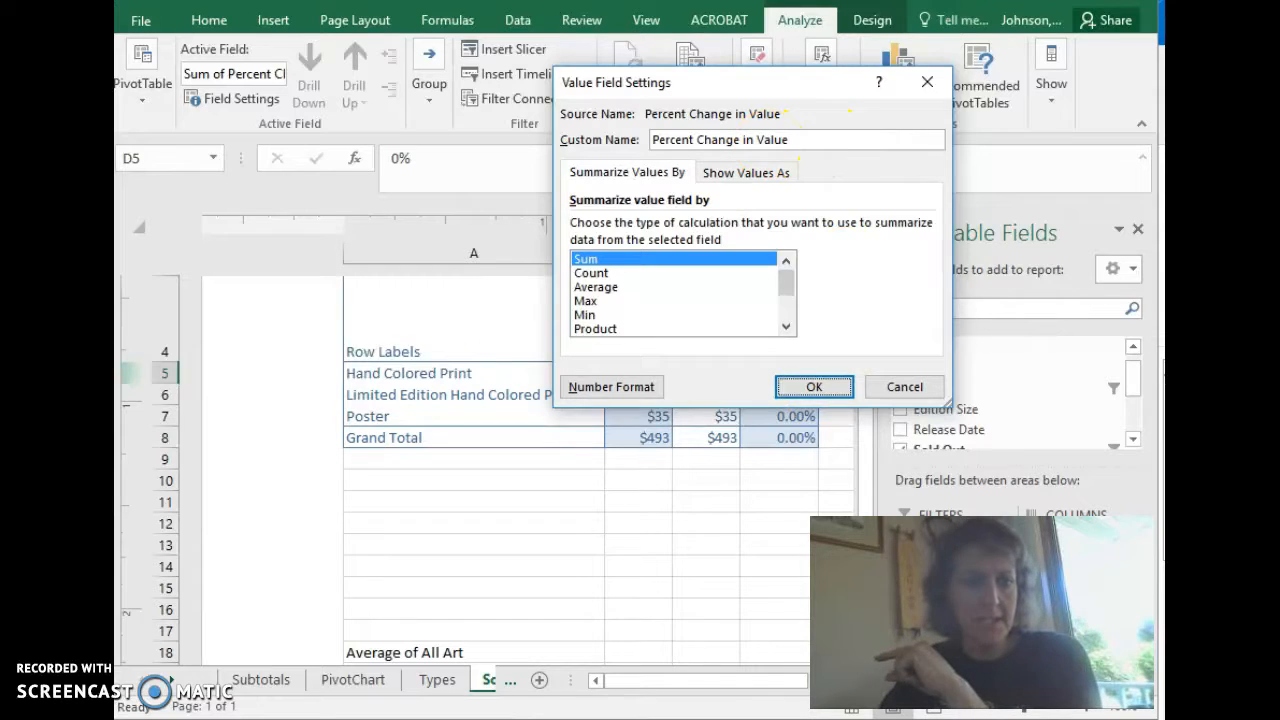
{"action": "key", "text": "alt+Tab"}
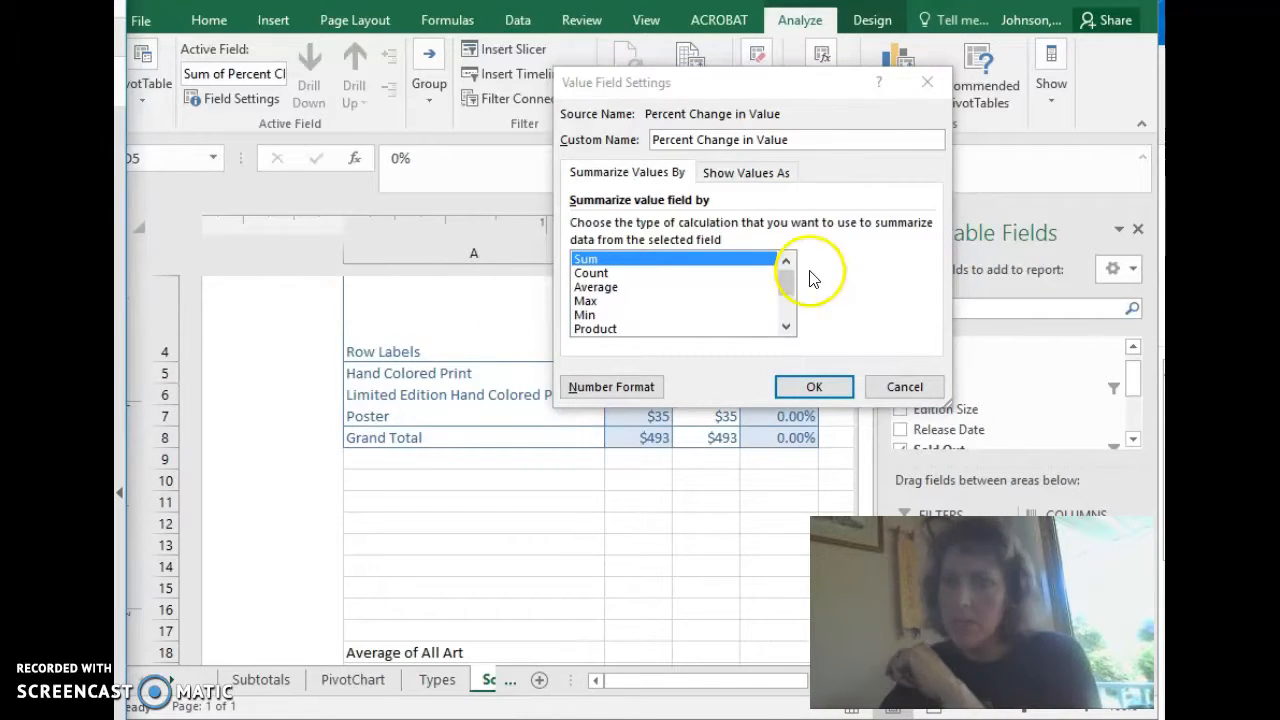
{"action": "left_click", "coordinate": [903, 388]}
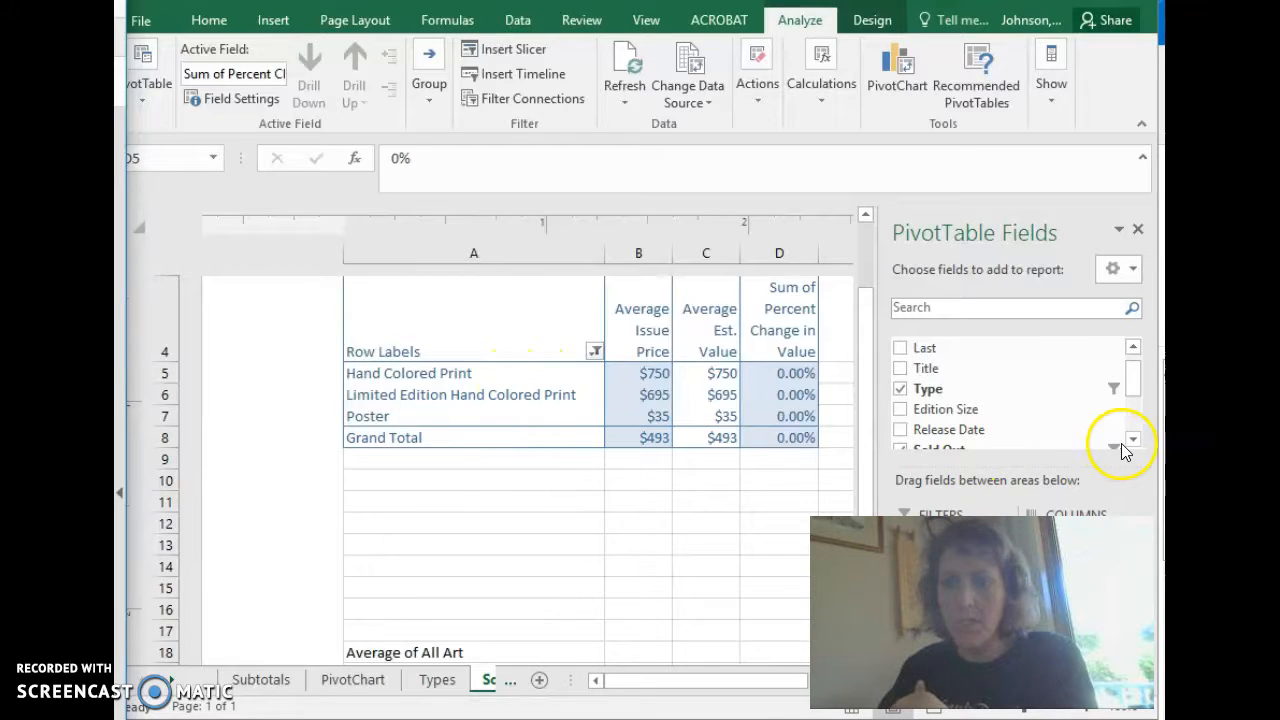
{"action": "left_click_drag", "start_coordinate": [1156, 437], "coordinate": [863, 449]}
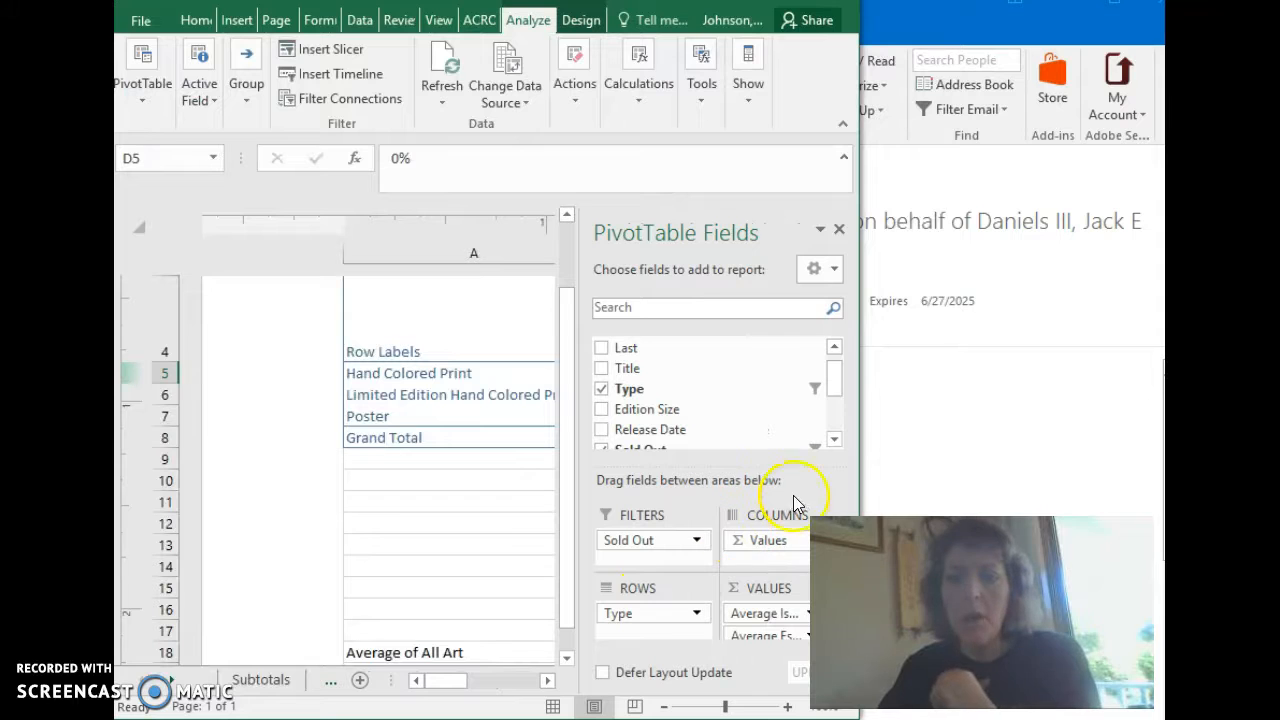
{"action": "left_click_drag", "start_coordinate": [866, 437], "coordinate": [1163, 430]}
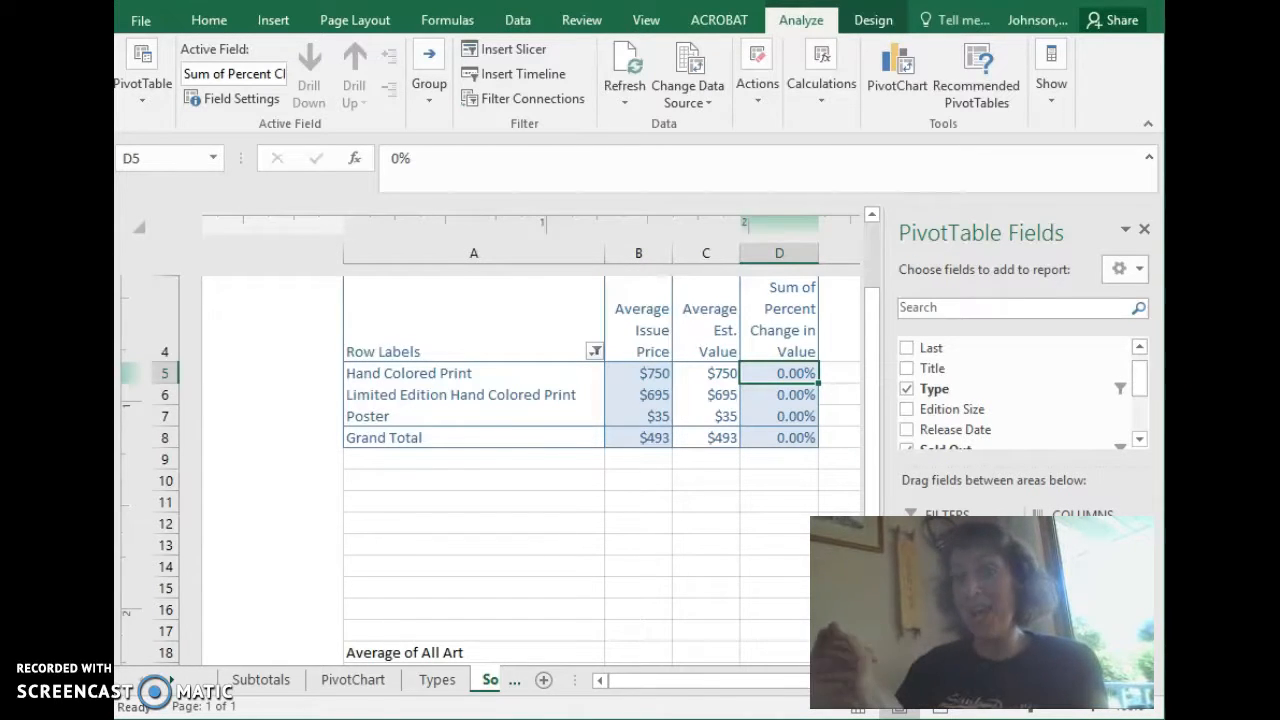
- In the row filter, include Anniversary Edition Canvas, LEP Collector's Edition and Limited Edition Canvas, and exclude Hand Colored Print and Limited Edition Hand Colored Print
{"action": "left_click", "coordinate": [595, 351]}
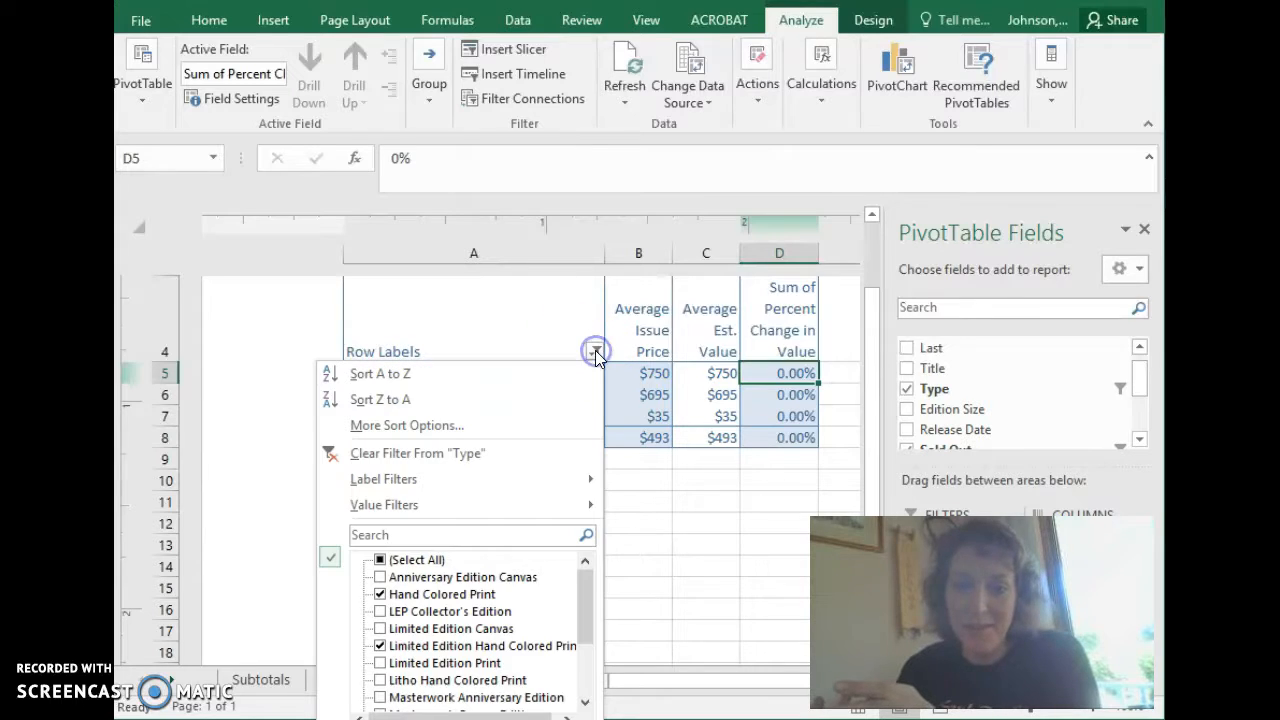
{"action": "left_click", "coordinate": [381, 578]}
{"action": "left_click", "coordinate": [380, 594]}
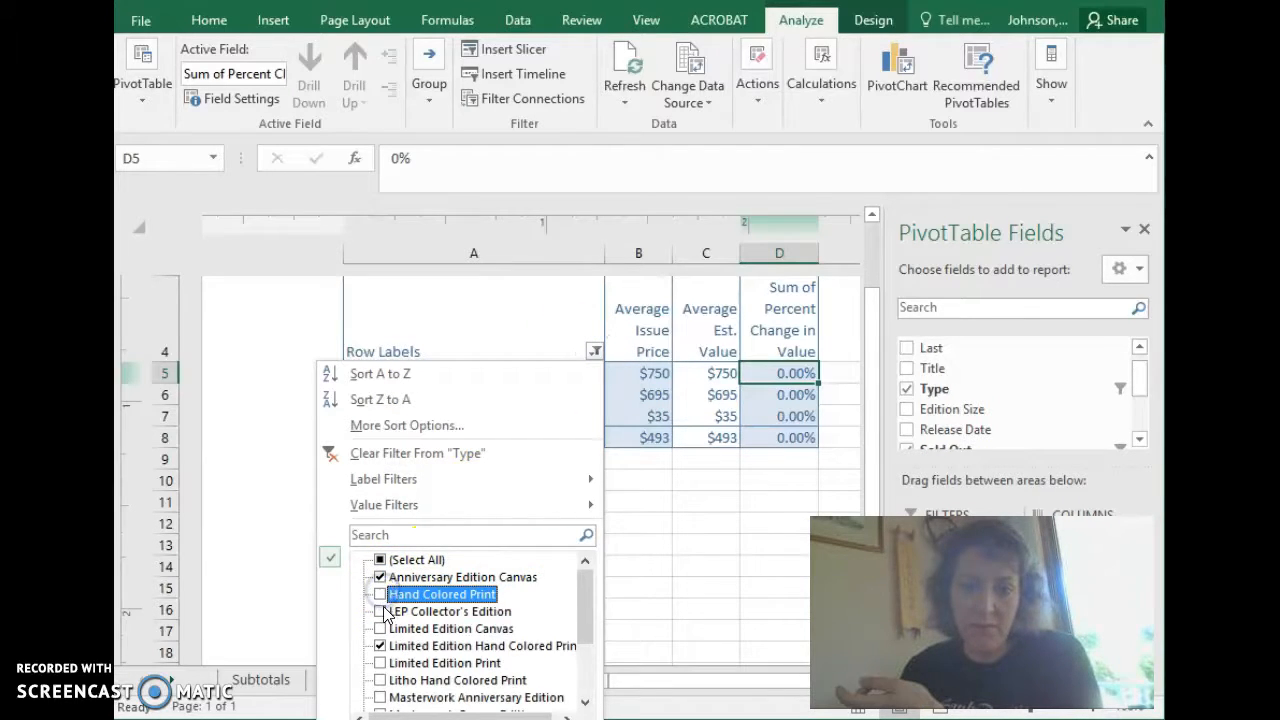
{"action": "left_click", "coordinate": [380, 611]}
{"action": "left_click", "coordinate": [381, 628]}
{"action": "left_click", "coordinate": [380, 645]}
- Include Limited Edition Print, Litho Hand Colored Print, Masterwork Anniversary Edition, Masterwork Canvas Edition and Museum Edition Canvas in the row filter
{"action": "left_click", "coordinate": [380, 662]}
{"action": "left_click", "coordinate": [380, 680]}
{"action": "left_click", "coordinate": [380, 697]}
{"action": "scroll", "coordinate": [380, 697], "scroll_direction": "down", "scroll_amount": 2}
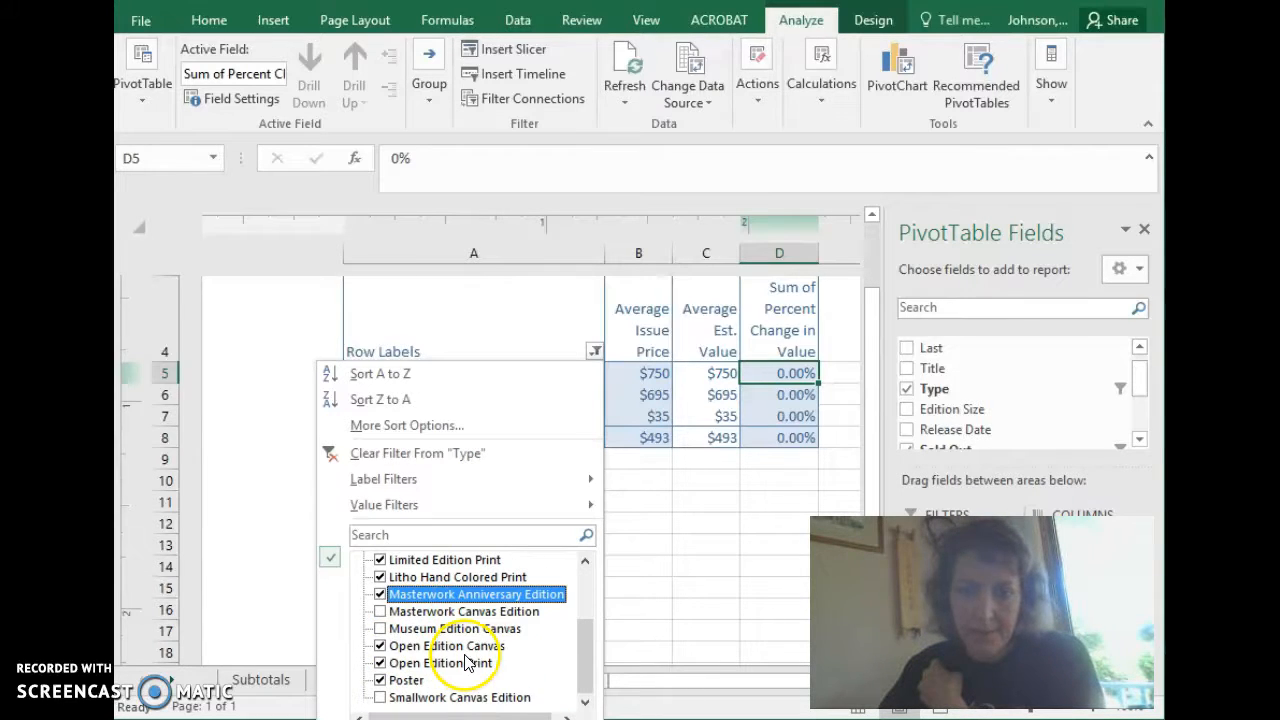
{"action": "left_click", "coordinate": [380, 611]}
{"action": "left_click", "coordinate": [380, 628]}
- Exclude Open Edition Canvas, Open Edition Print and Poster, include Smallwork Canvas Edition, and apply the row filter
{"action": "left_click", "coordinate": [380, 645]}
{"action": "left_click", "coordinate": [380, 662]}
{"action": "left_click", "coordinate": [380, 680]}
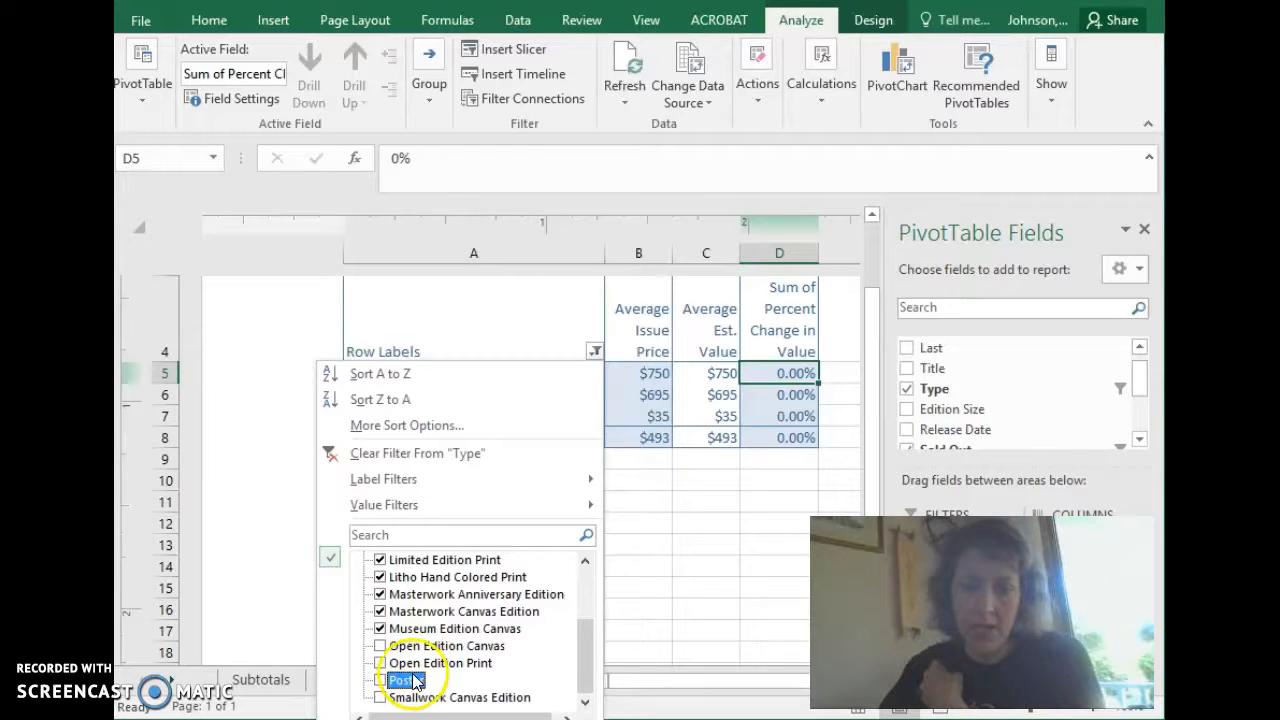
{"action": "left_click", "coordinate": [380, 697]}
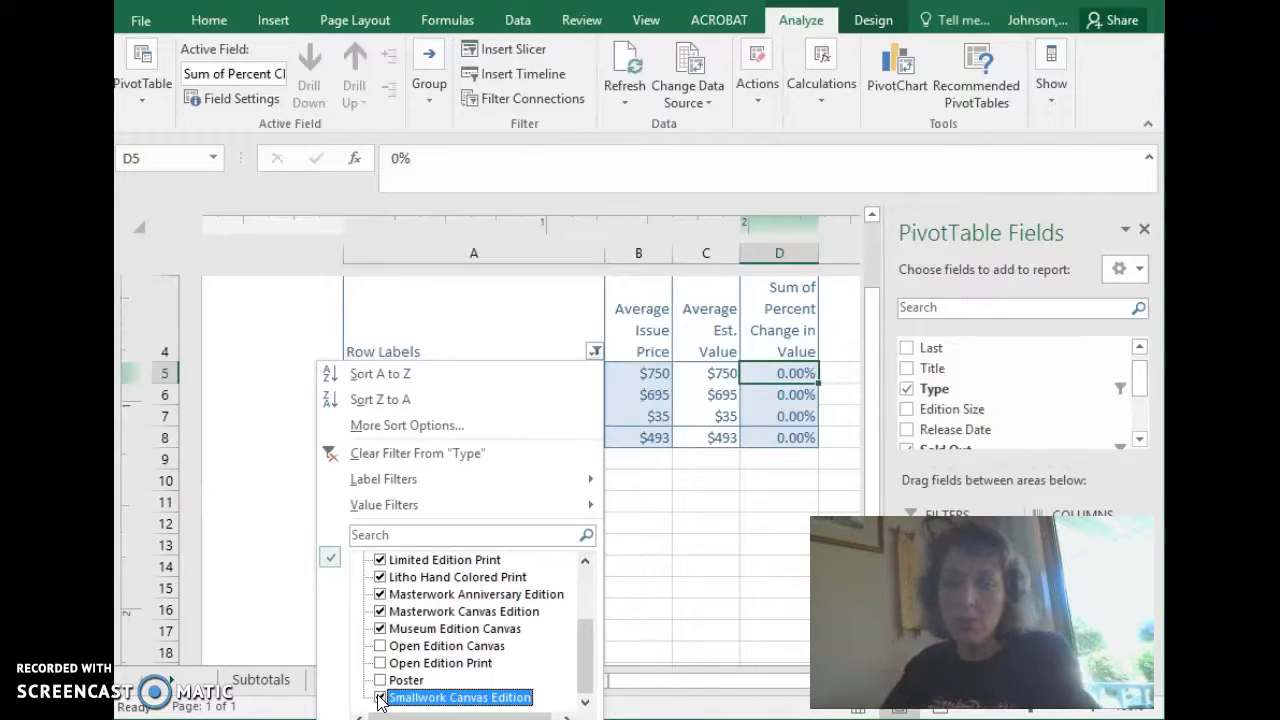
{"action": "key", "text": "Return"}
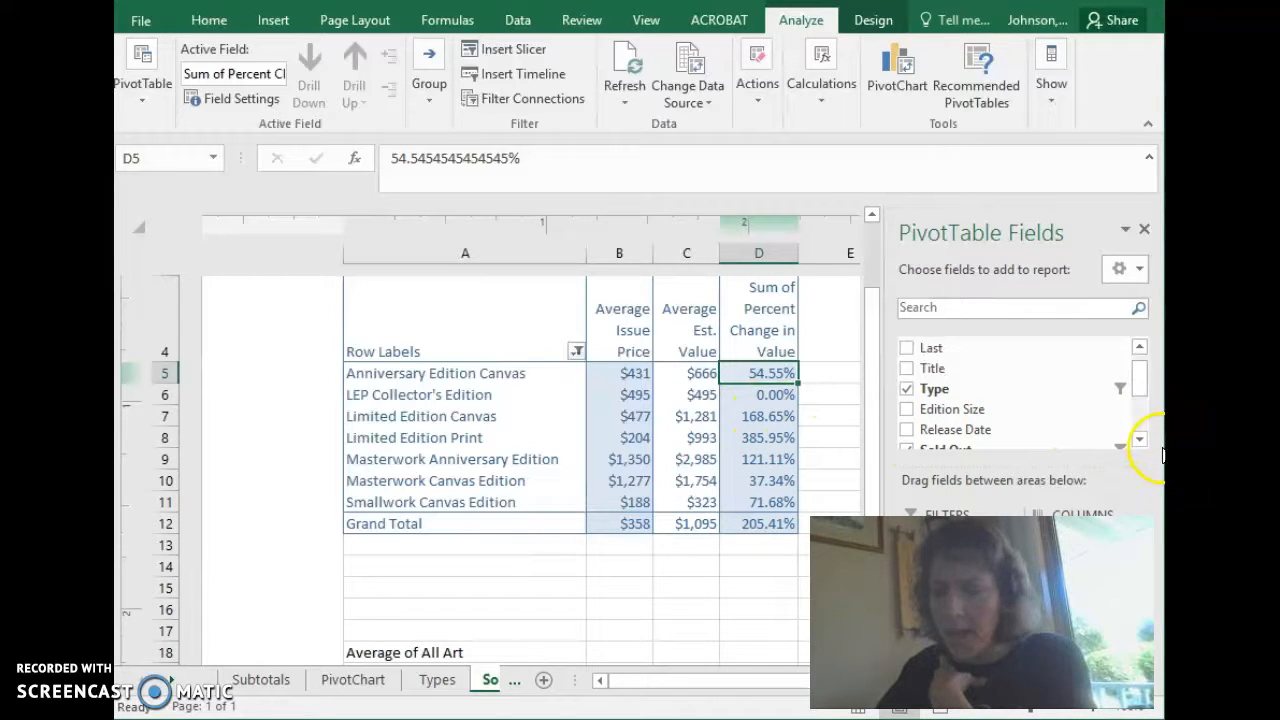
- Review the fields in the pivot table's values area and the Sum of Percent Change in Value column
{"action": "left_click_drag", "start_coordinate": [1158, 474], "coordinate": [777, 474]}
{"action": "left_click", "coordinate": [756, 631]}
{"action": "left_click", "coordinate": [756, 631]}
{"action": "left_click", "coordinate": [753, 611]}
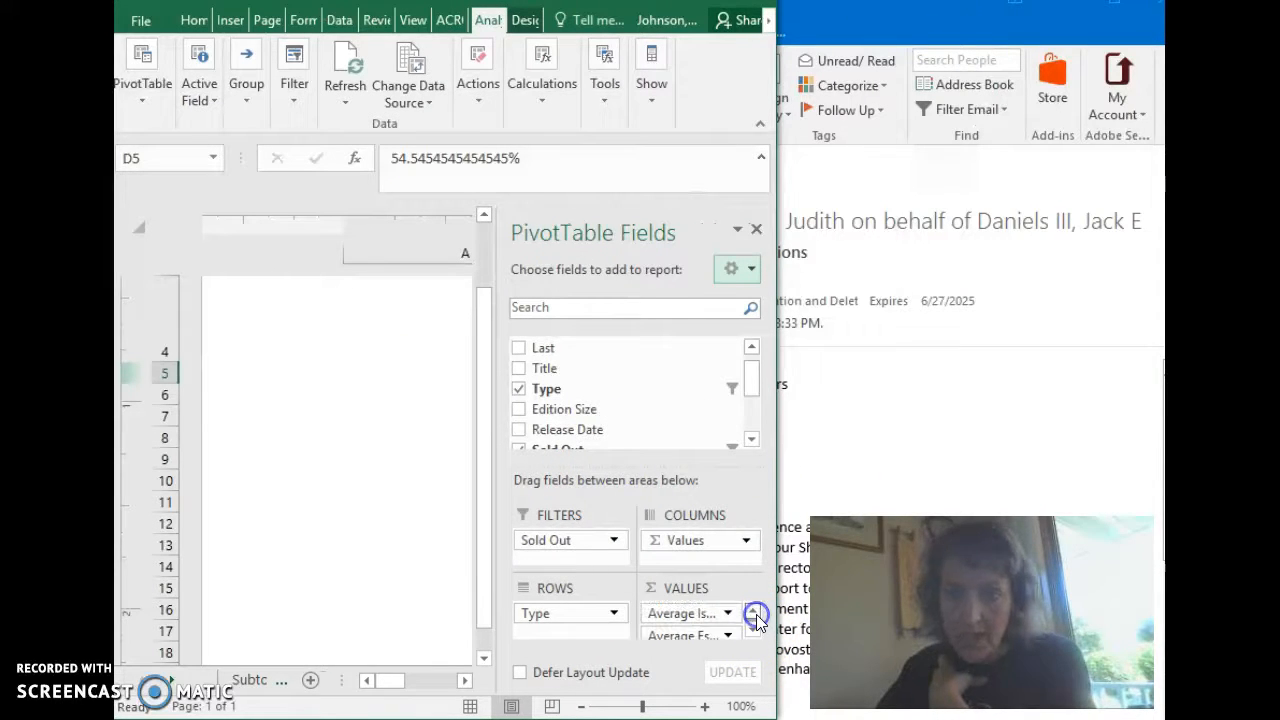
{"action": "left_click_drag", "start_coordinate": [775, 423], "coordinate": [1156, 413]}
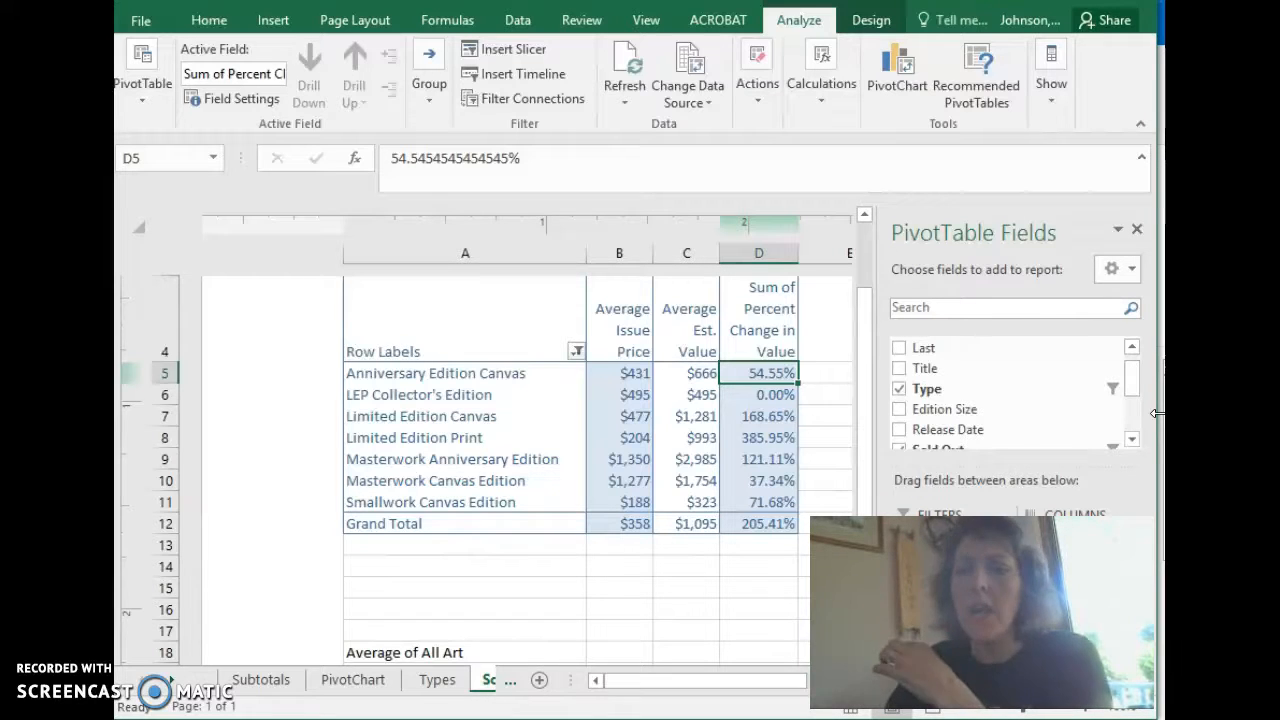
{"action": "left_click", "coordinate": [790, 333]}
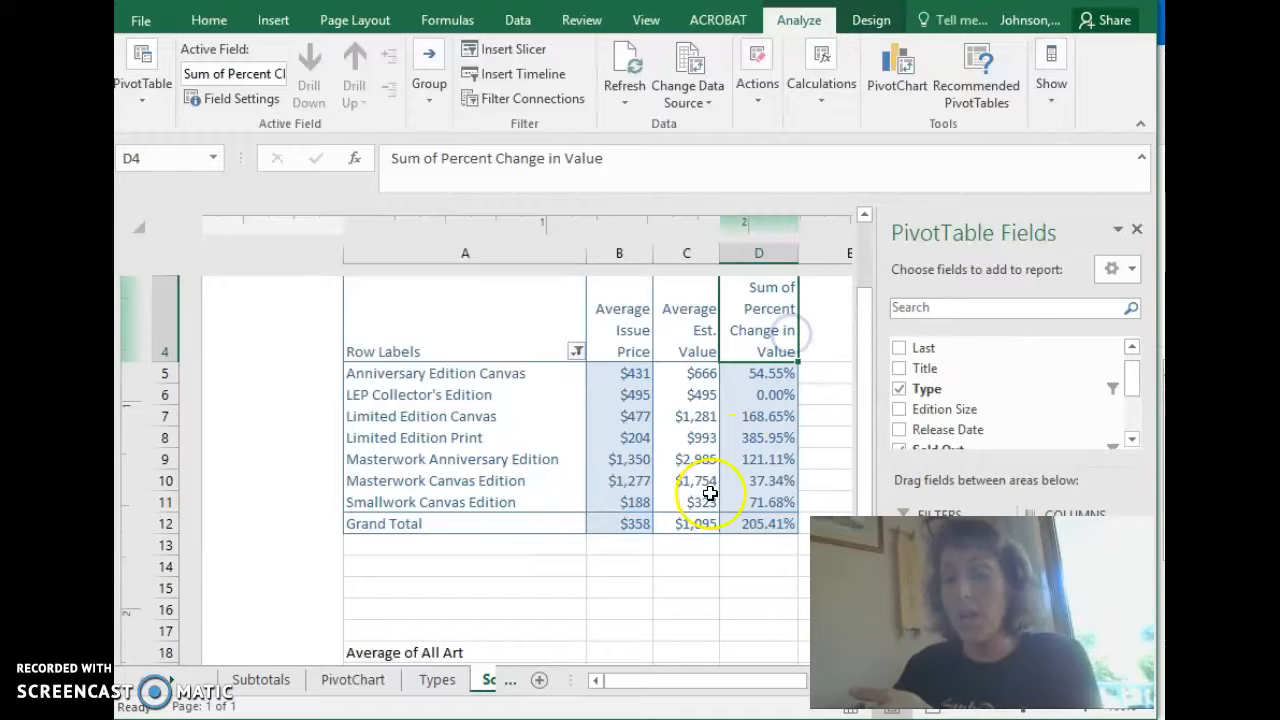
{"action": "mouse_move", "coordinate": [694, 524]}
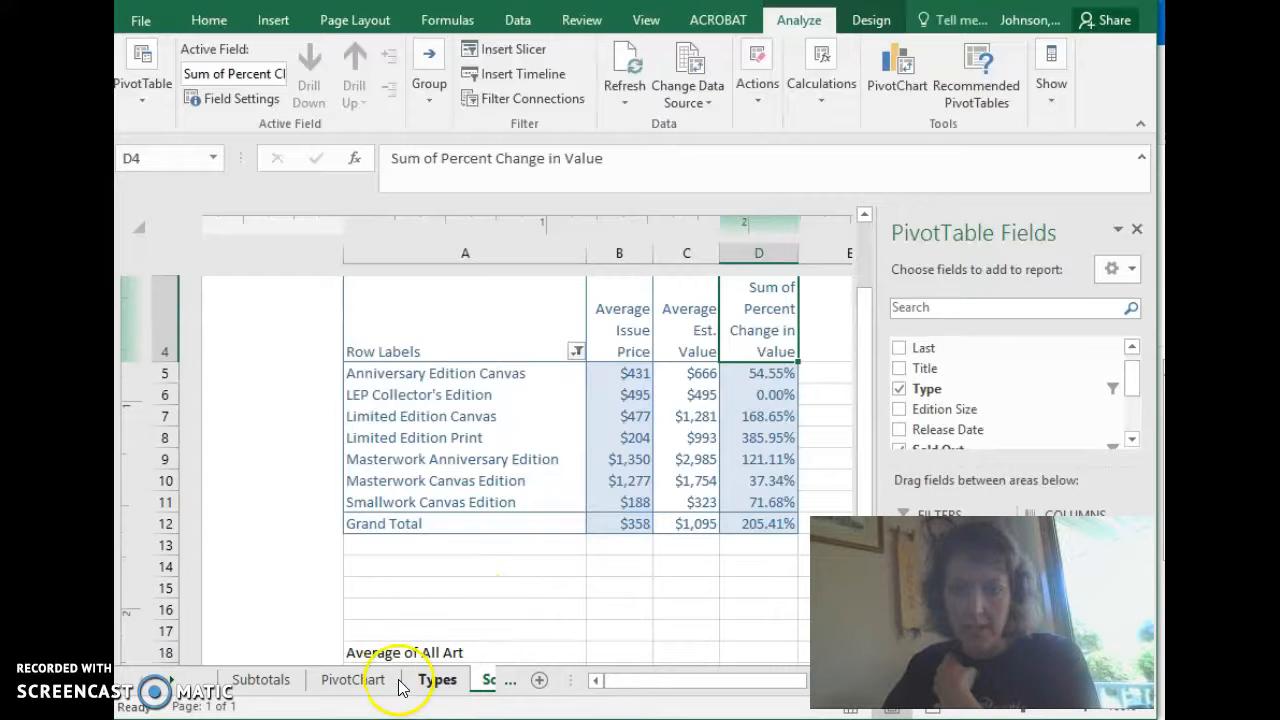
- Open the PivotChart worksheet and examine its pivot table and the Values for Sold-Out Christensen Art chart
{"action": "left_click", "coordinate": [355, 680]}
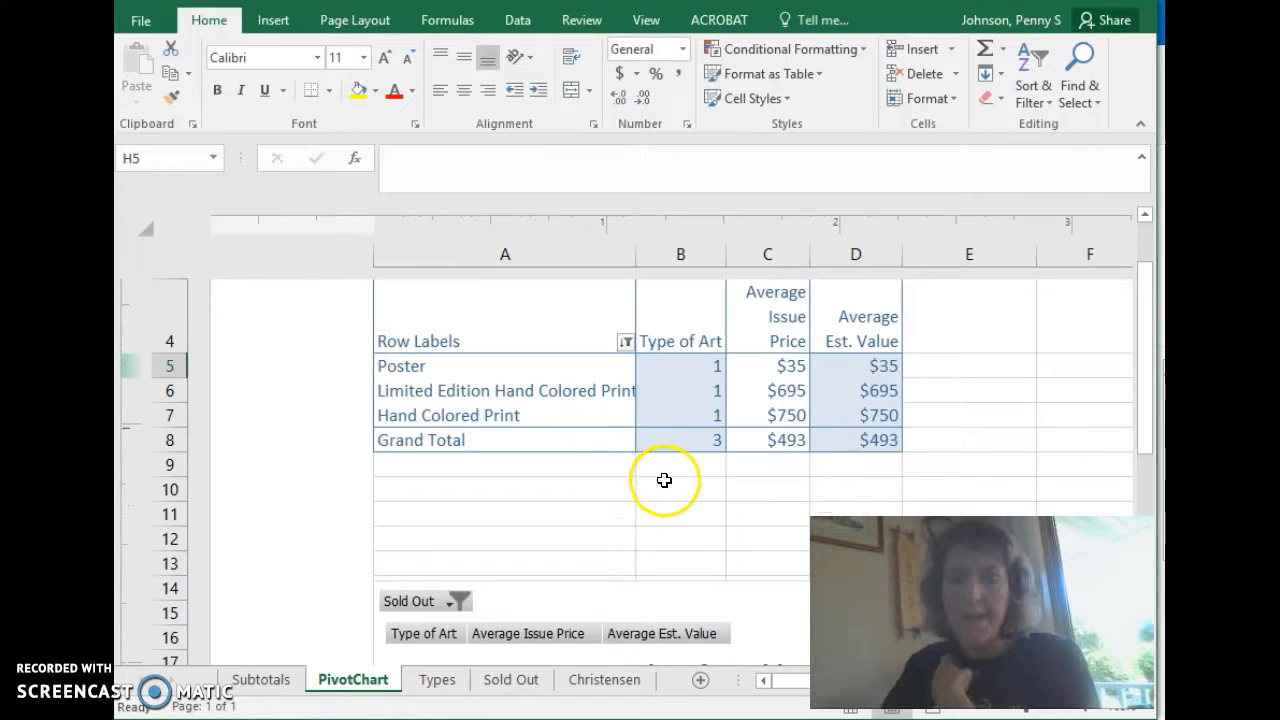
{"action": "scroll", "coordinate": [666, 515], "scroll_direction": "down", "scroll_amount": 1}
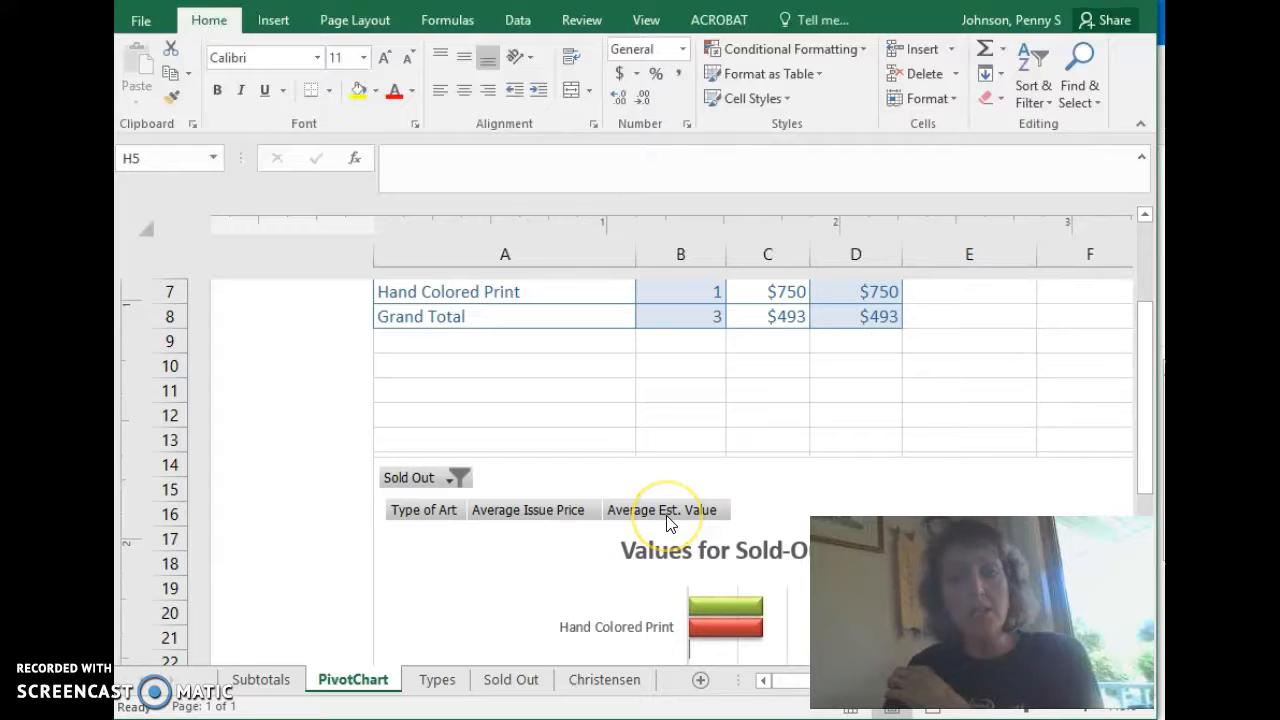
{"action": "scroll", "coordinate": [640, 557], "scroll_direction": "down", "scroll_amount": 1}
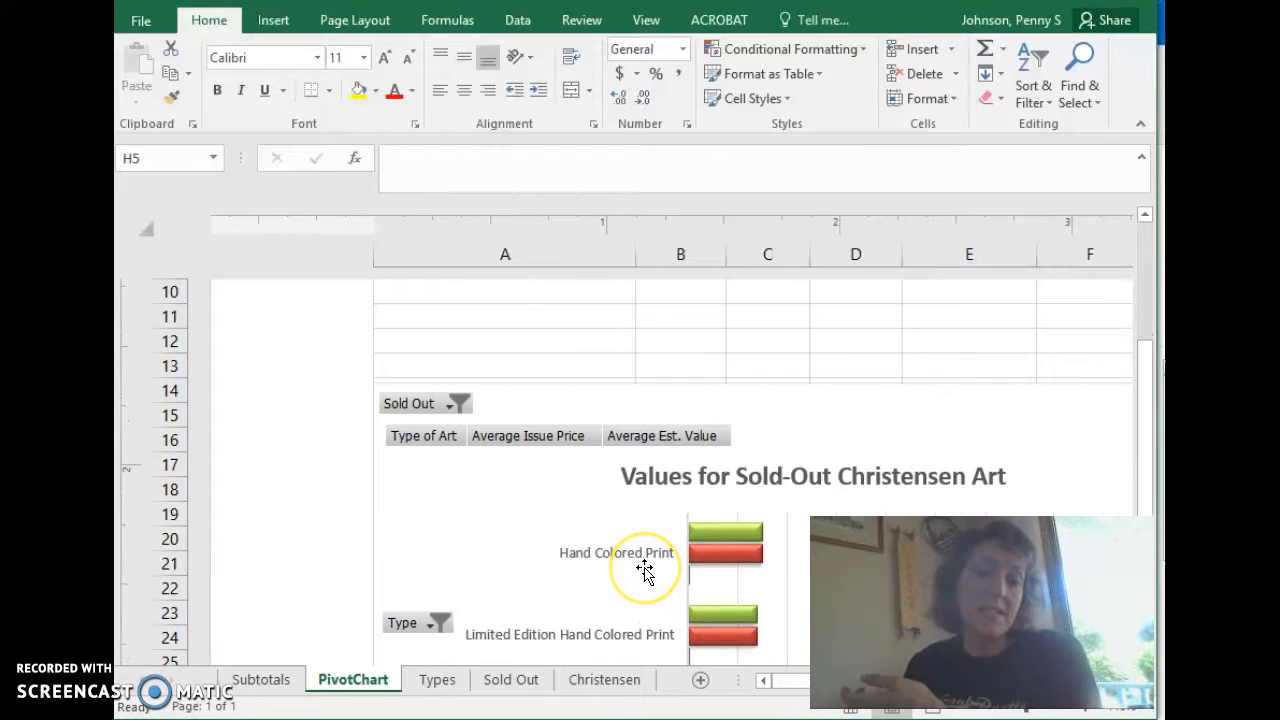